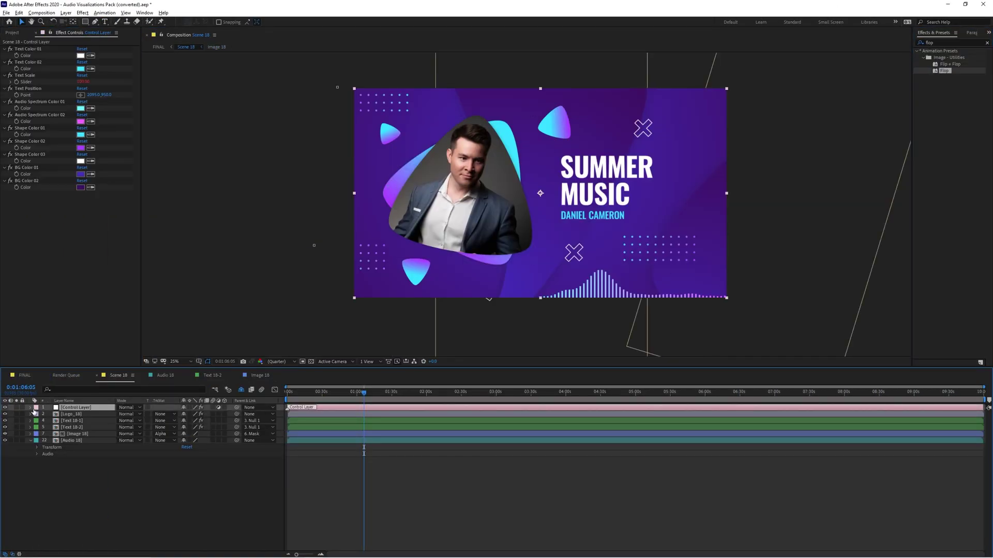
Try a new colour for the SUMMER MUSIC title text and confirm it.
{"action": "left_click", "coordinate": [80, 55]}
{"action": "left_click", "coordinate": [183, 36]}
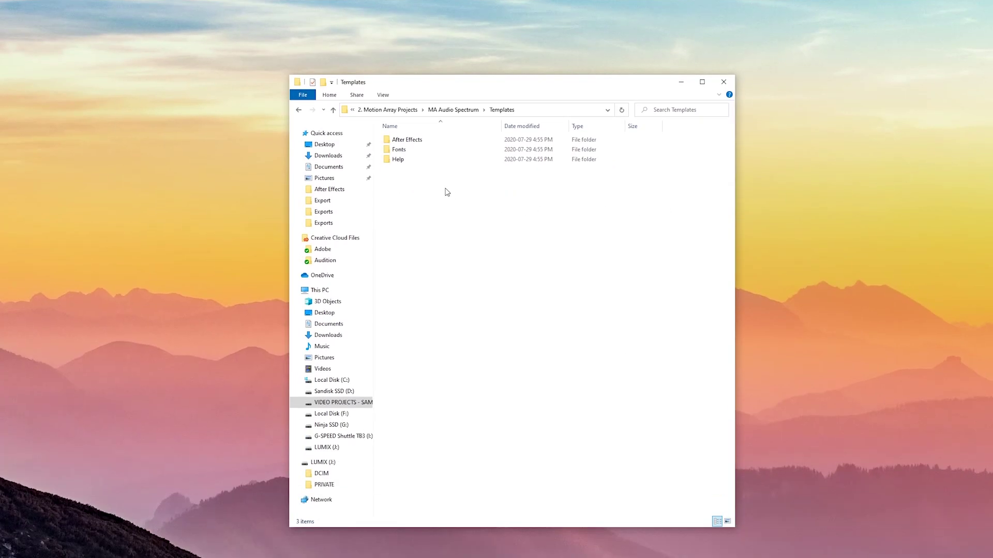
Open the Audio Visualizations Pack project from the template's After Effects folder.
{"action": "double_click", "coordinate": [411, 141]}
{"action": "double_click", "coordinate": [418, 148]}
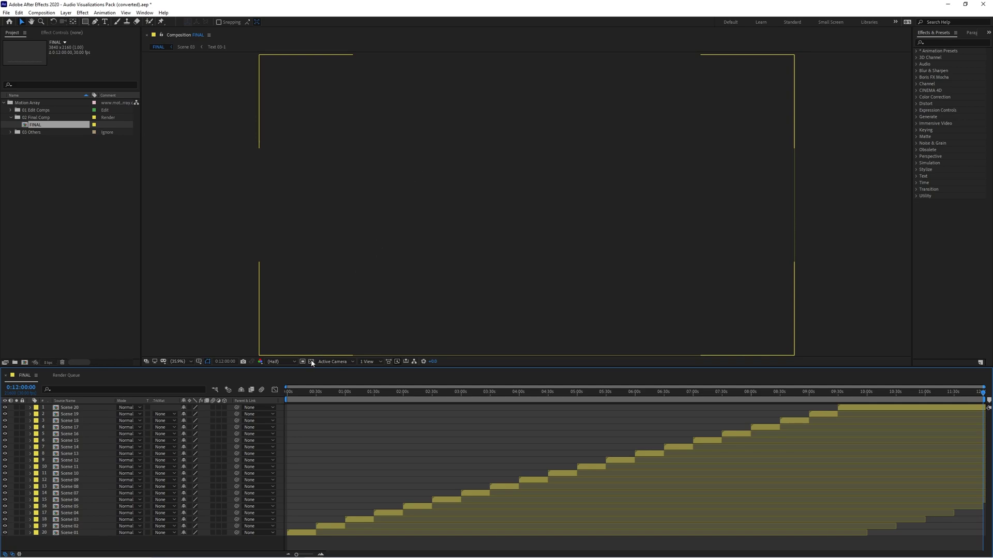
Scrub through the FINAL timeline with the viewer set to Full resolution.
{"action": "left_click", "coordinate": [288, 397]}
{"action": "left_click_drag", "start_coordinate": [288, 398], "coordinate": [794, 397]}
{"action": "left_click", "coordinate": [294, 362]}
{"action": "left_click", "coordinate": [281, 380]}
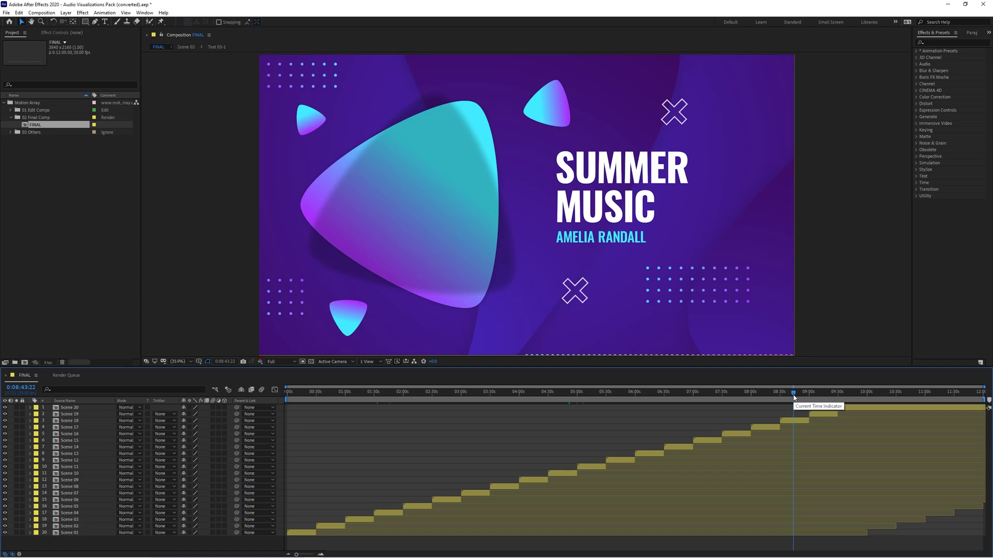
Open Scene 18, enlarge and scrub its preview, then select the Audio 18 layer.
{"action": "double_click", "coordinate": [789, 421]}
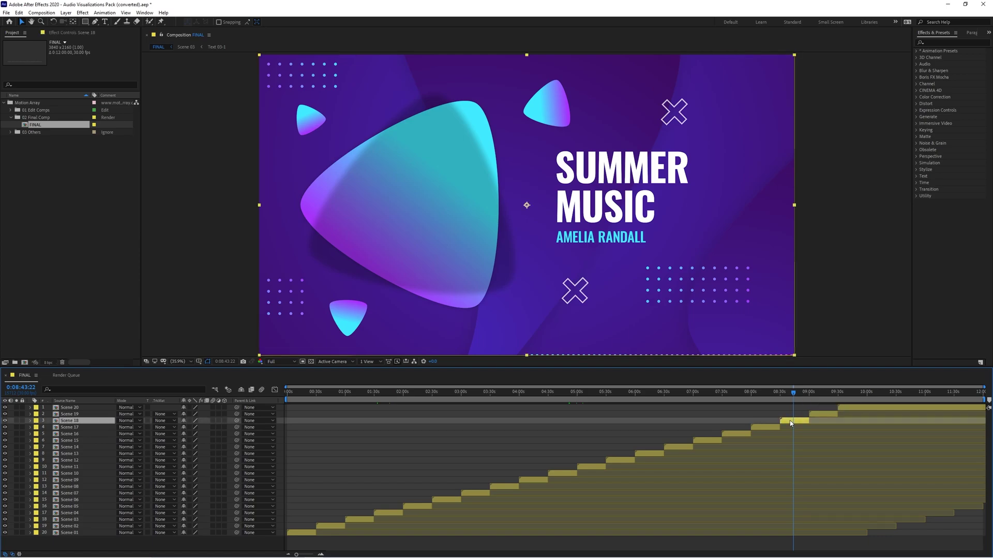
{"action": "key", "text": "period"}
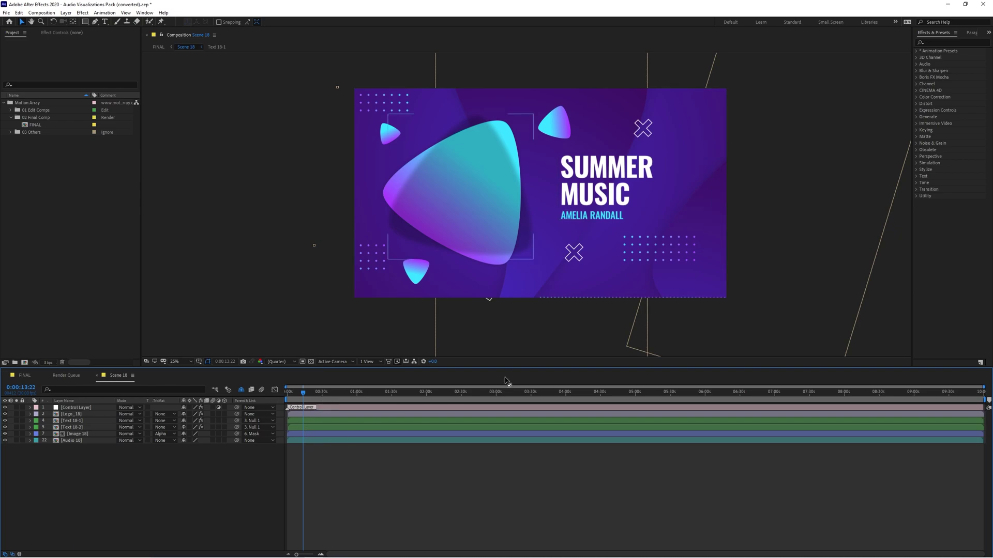
{"action": "left_click_drag", "start_coordinate": [295, 397], "coordinate": [329, 403]}
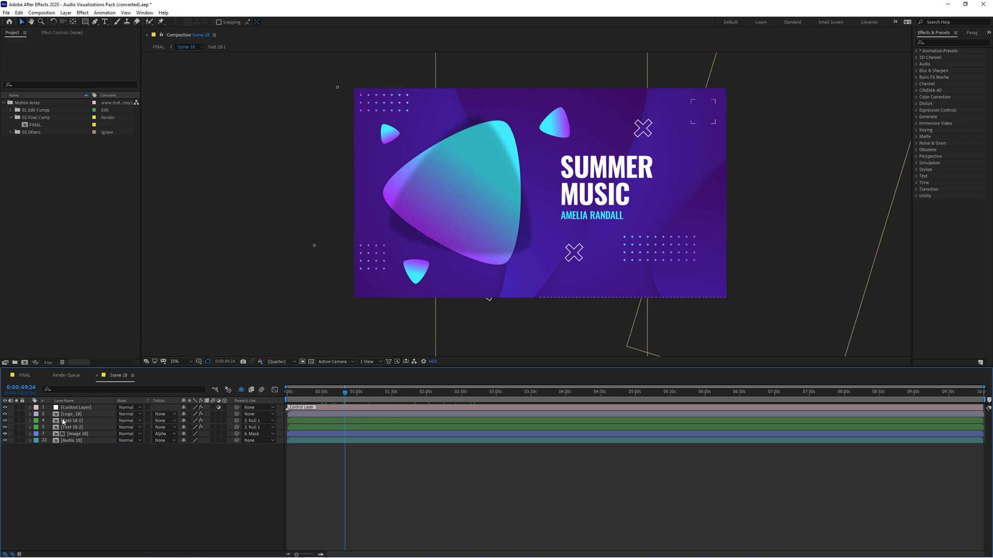
{"action": "left_click", "coordinate": [85, 441]}
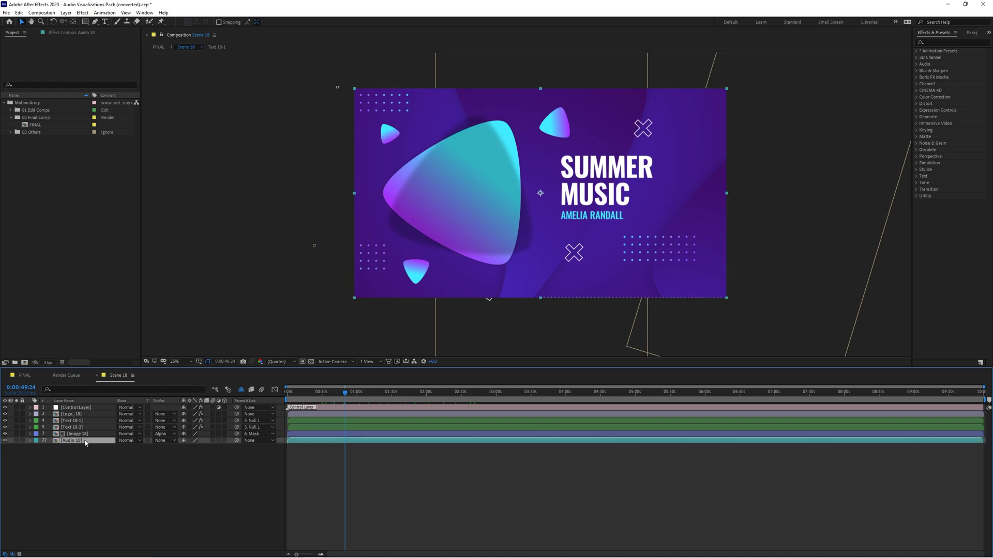
Open the Audio 18 composition and drag Bright Positive Hip Hop Beat.wav into its timeline.
{"action": "double_click", "coordinate": [85, 440]}
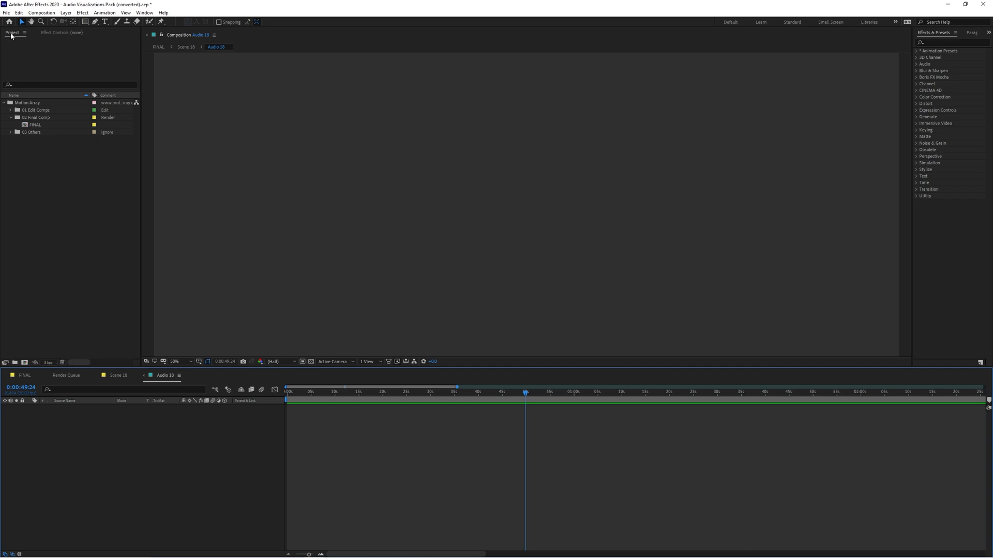
{"action": "left_click", "coordinate": [12, 110]}
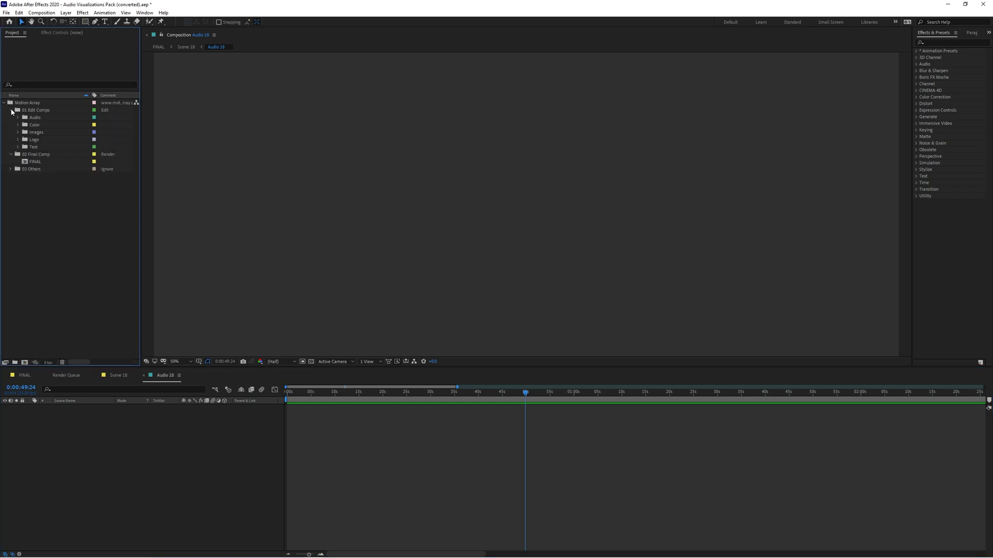
{"action": "left_click", "coordinate": [17, 117]}
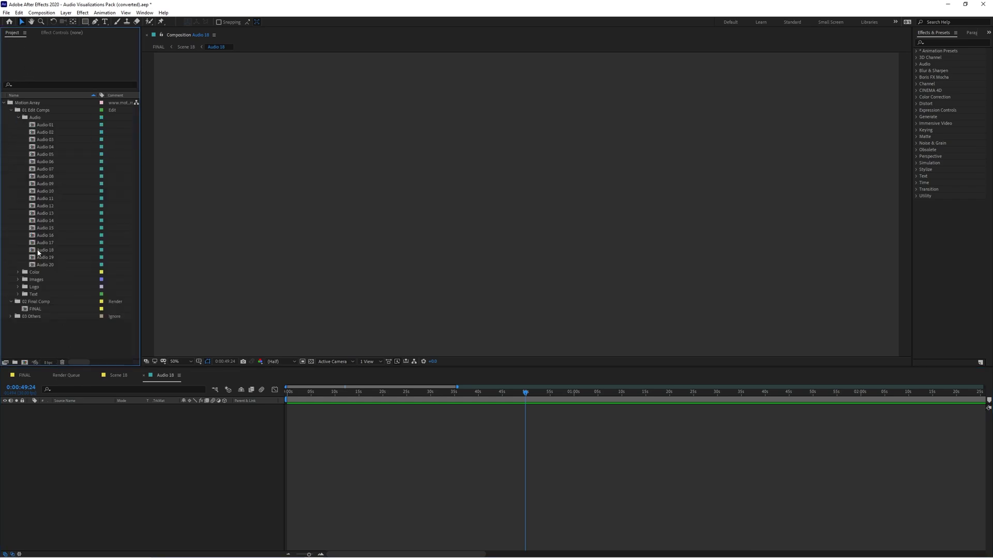
{"action": "left_click", "coordinate": [11, 110]}
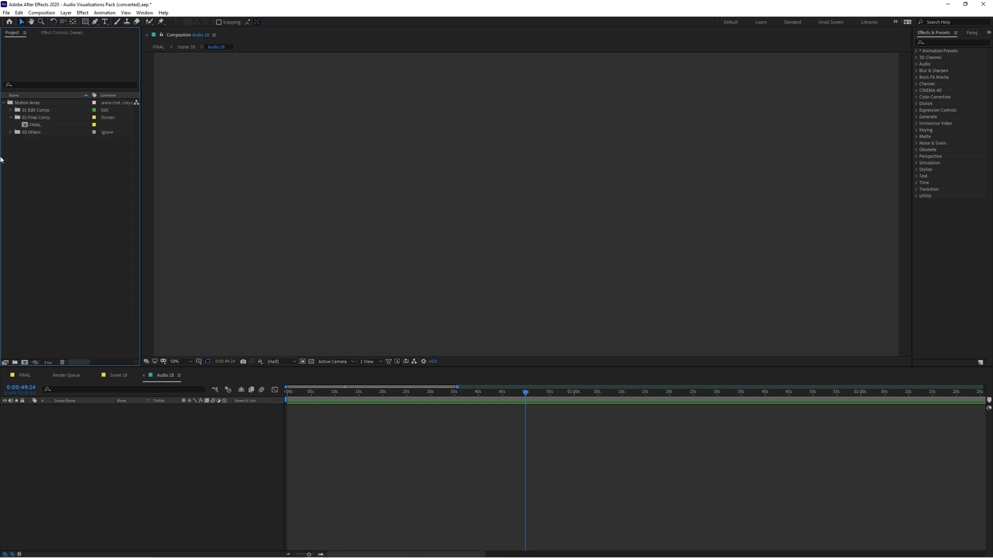
{"action": "left_click", "coordinate": [117, 376]}
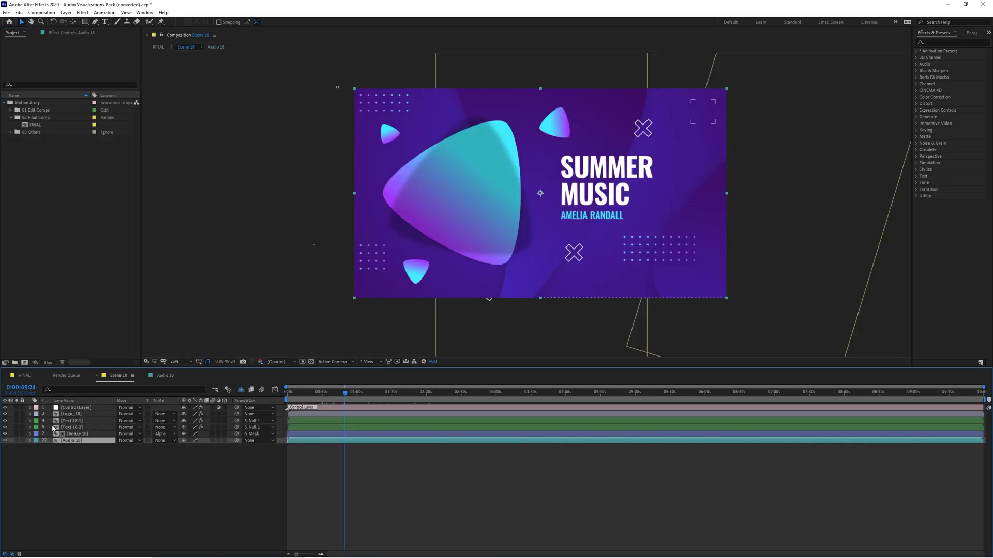
{"action": "double_click", "coordinate": [74, 441]}
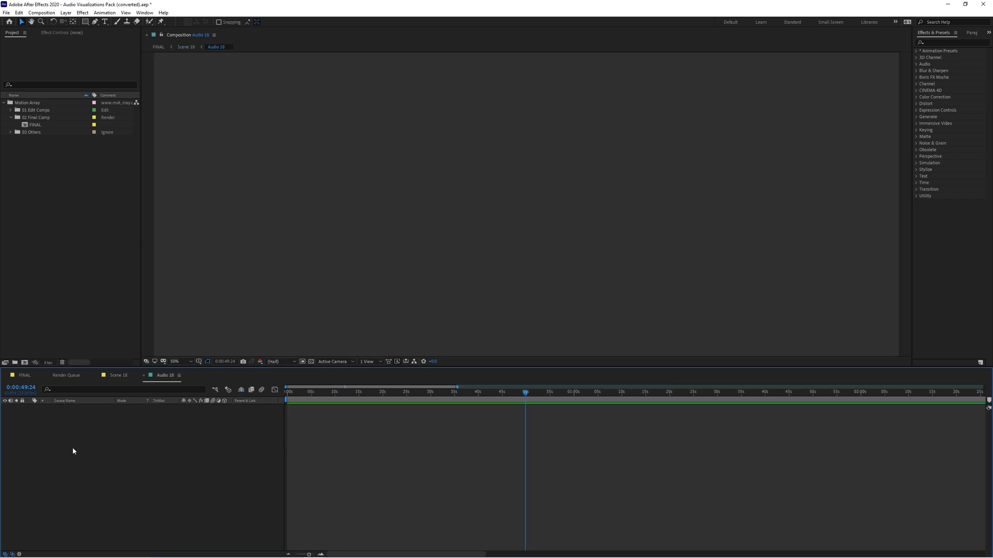
{"action": "key", "text": "alt+Tab"}
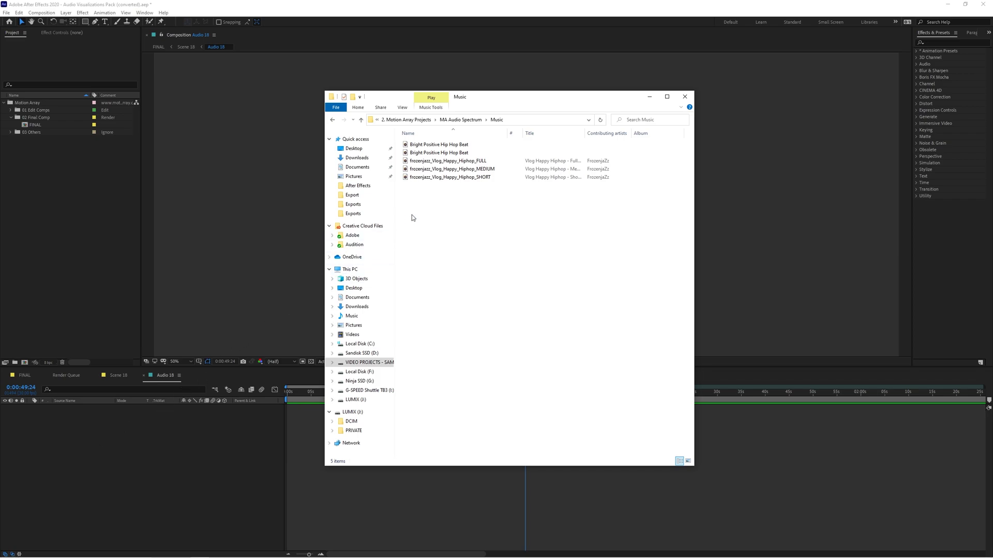
{"action": "left_click_drag", "start_coordinate": [437, 152], "coordinate": [74, 473]}
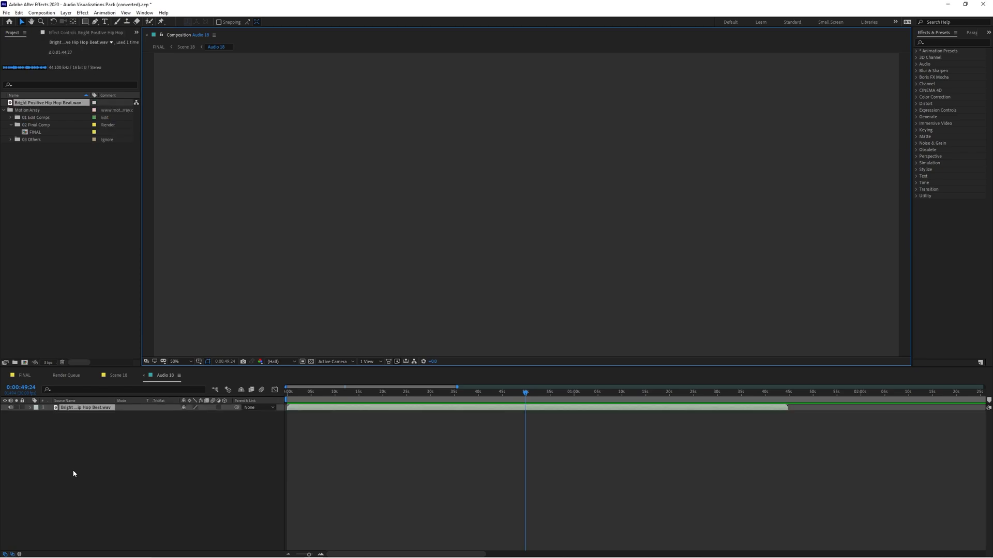
{"action": "left_click", "coordinate": [118, 378]}
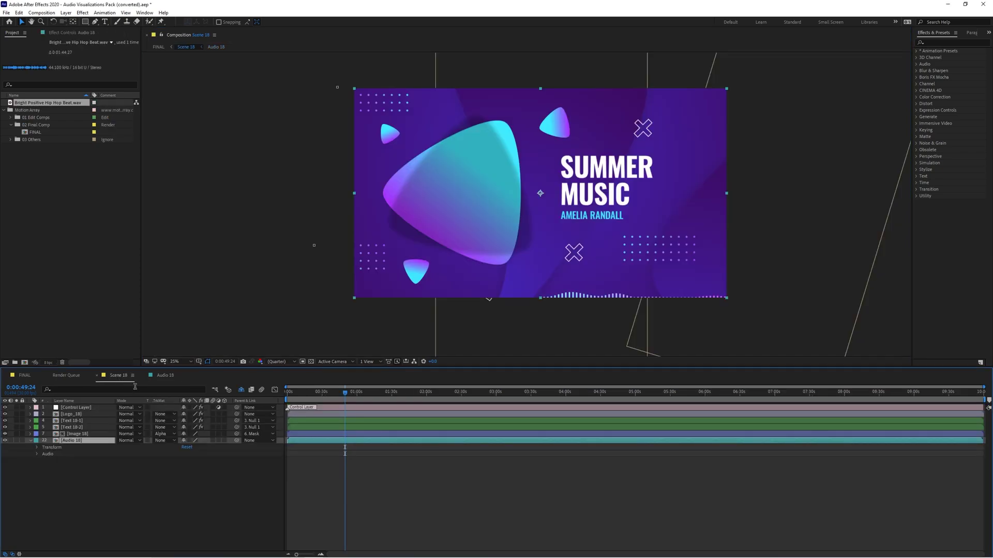
{"action": "left_click_drag", "start_coordinate": [344, 394], "coordinate": [364, 395]}
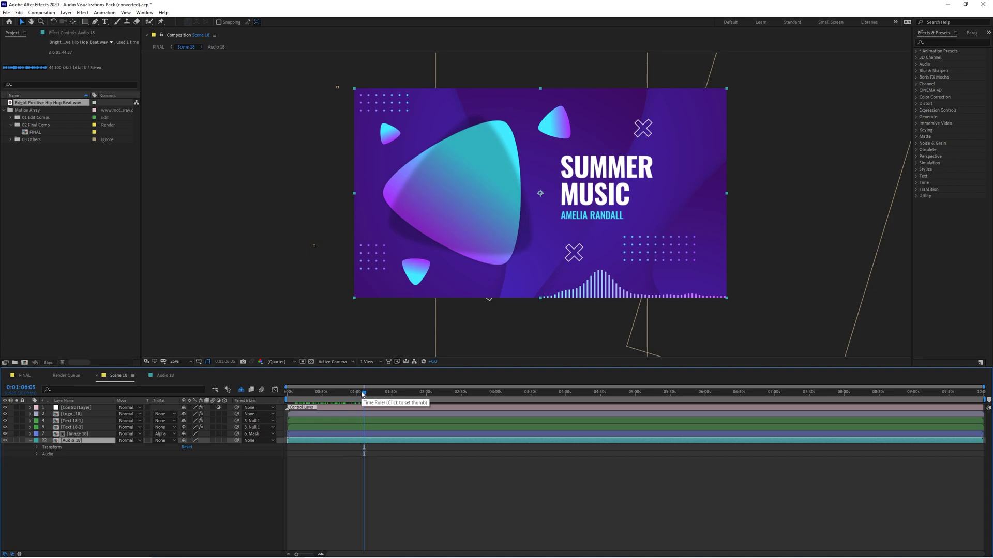
{"action": "left_click", "coordinate": [75, 424]}
{"action": "left_click", "coordinate": [75, 428]}
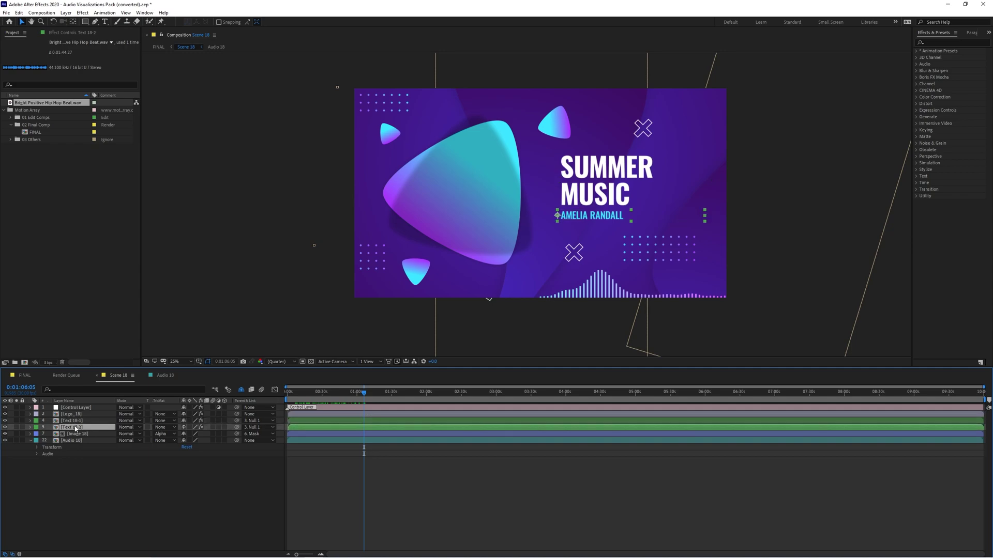
{"action": "left_click", "coordinate": [76, 423]}
{"action": "left_click", "coordinate": [78, 429]}
{"action": "left_click", "coordinate": [78, 415]}
{"action": "left_click", "coordinate": [79, 434]}
{"action": "left_click", "coordinate": [79, 428]}
{"action": "left_click", "coordinate": [76, 422]}
{"action": "left_click", "coordinate": [75, 429]}
Retype the artist name in the Text 18-2 composition.
{"action": "double_click", "coordinate": [75, 429]}
{"action": "double_click", "coordinate": [440, 210]}
{"action": "type", "text": "Da"}
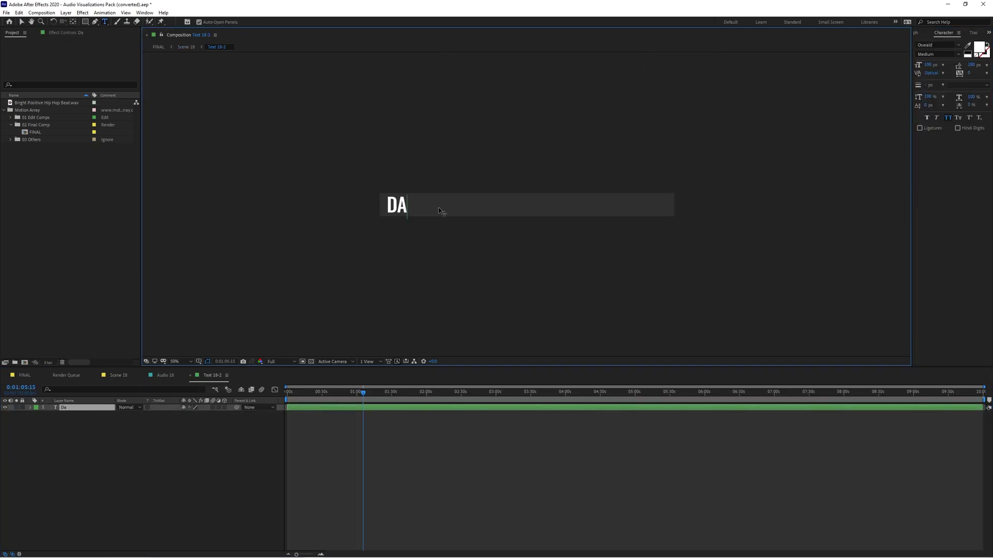
{"action": "type", "text": "niel Camero"}
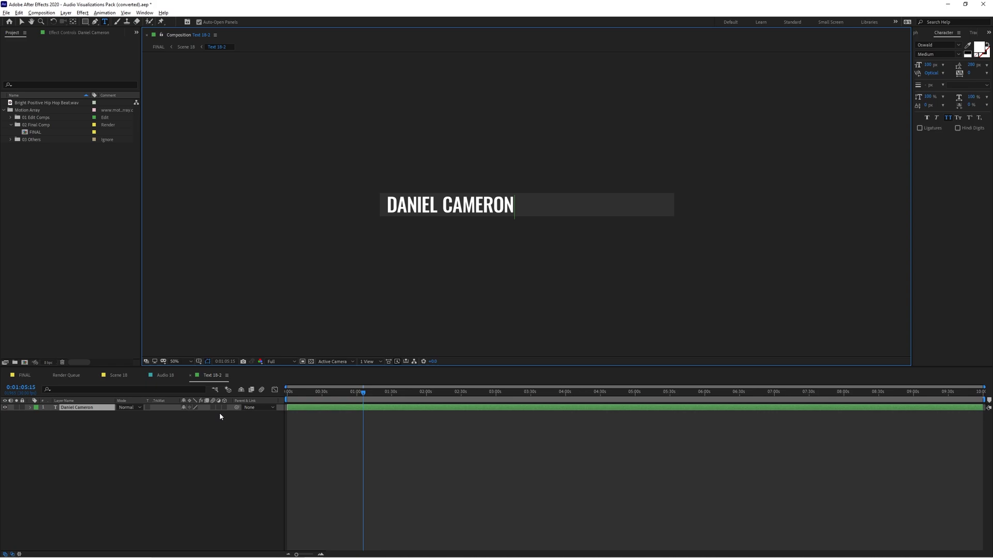
{"action": "left_click", "coordinate": [118, 375]}
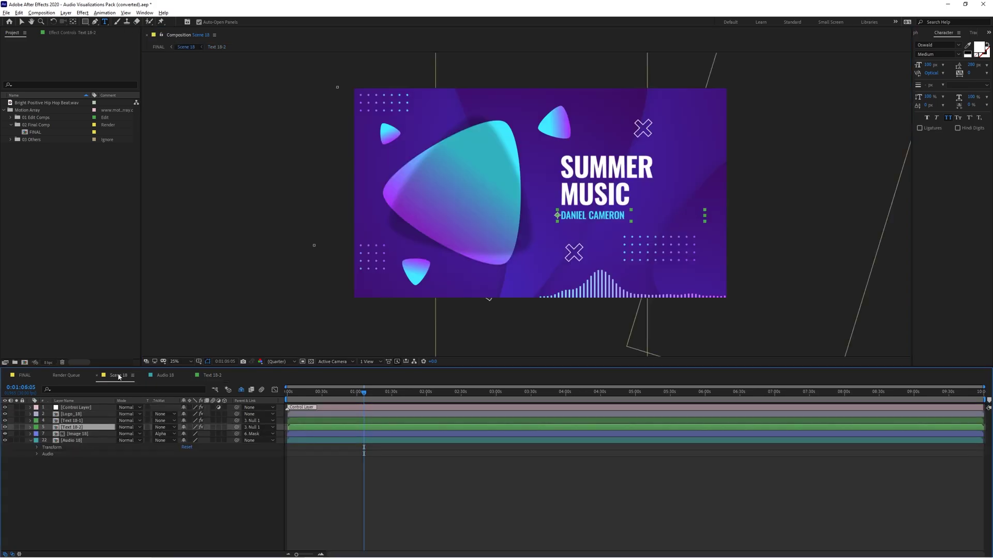
Bring Daniel C-1.jpg into Image 18, scale it down and move it lower.
{"action": "double_click", "coordinate": [82, 433]}
{"action": "key", "text": "alt+Tab"}
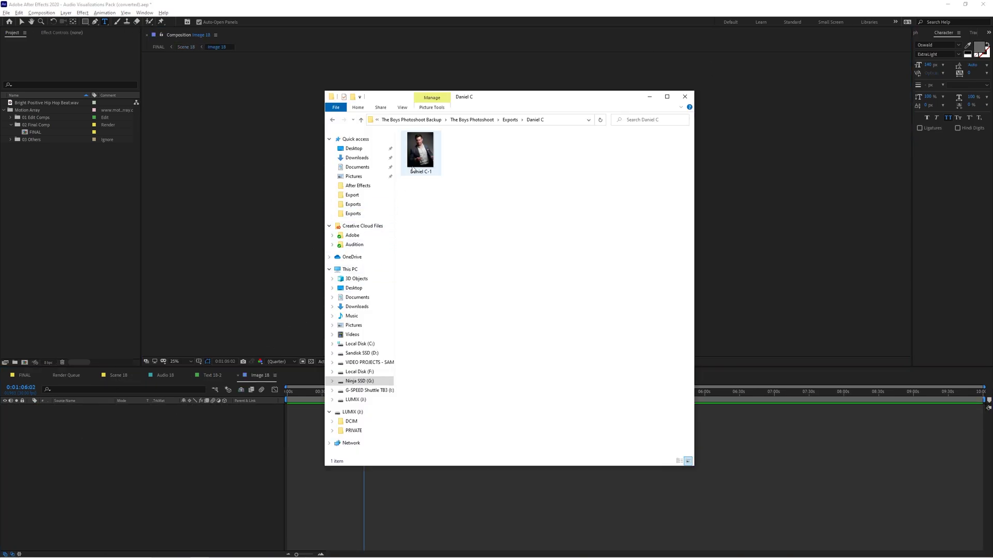
{"action": "left_click_drag", "start_coordinate": [420, 152], "coordinate": [129, 455]}
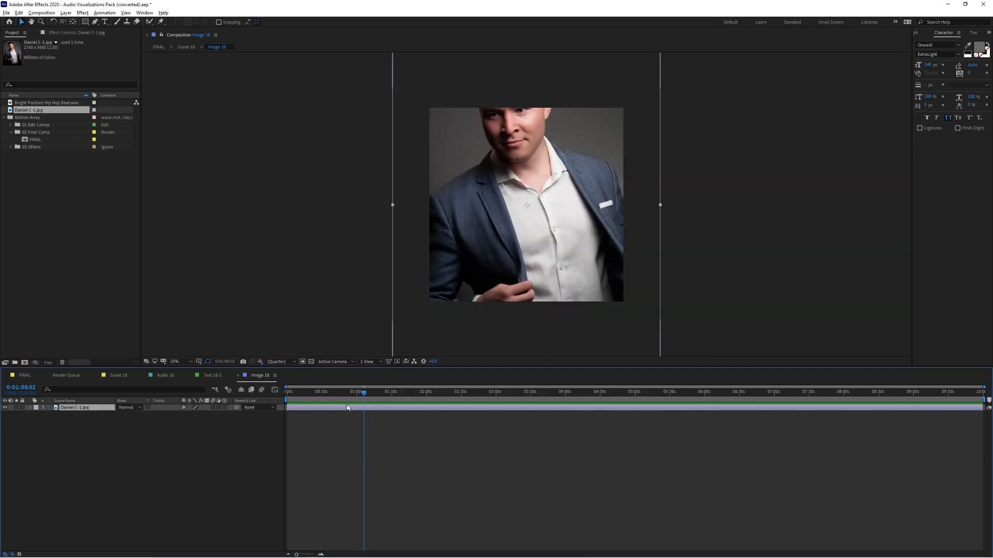
{"action": "key", "text": "v"}
{"action": "left_click_drag", "start_coordinate": [392, 204], "coordinate": [429, 207]}
{"action": "left_click_drag", "start_coordinate": [491, 194], "coordinate": [493, 226]}
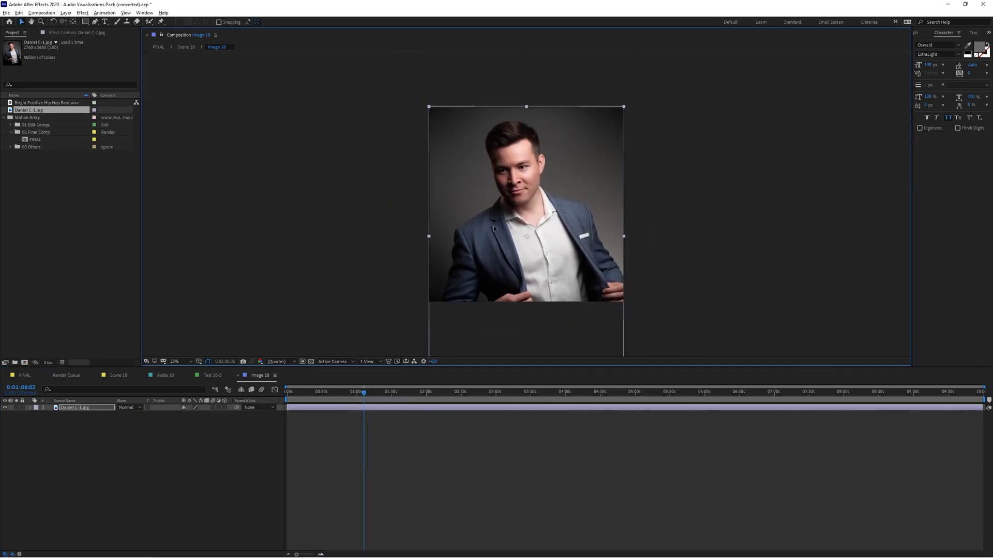
Mirror the photo with the Flop preset and return to Scene 18.
{"action": "key", "text": "ctrl+5"}
{"action": "left_click_drag", "start_coordinate": [944, 70], "coordinate": [332, 411]}
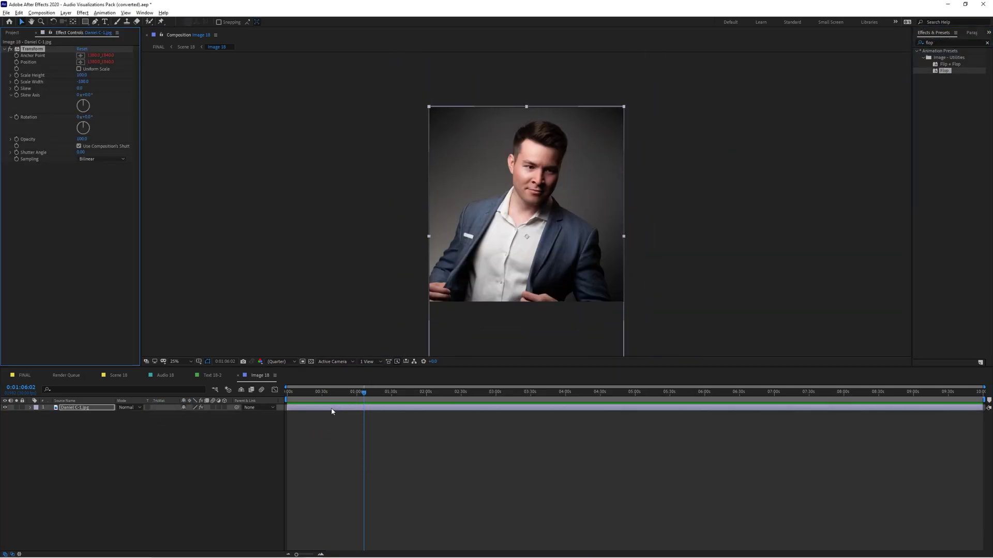
{"action": "left_click", "coordinate": [118, 376]}
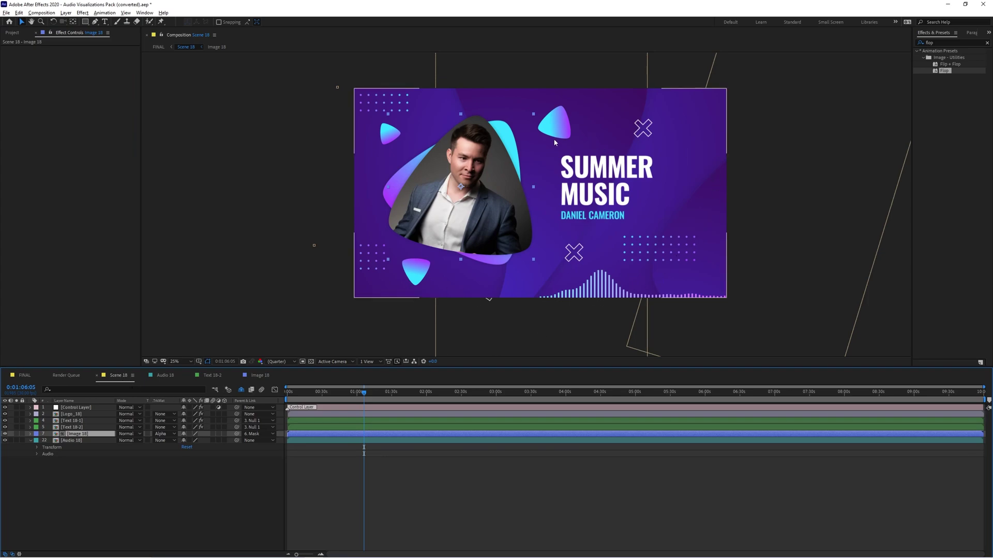
Select the Control Layer and inspect its effect properties.
{"action": "left_click", "coordinate": [94, 408]}
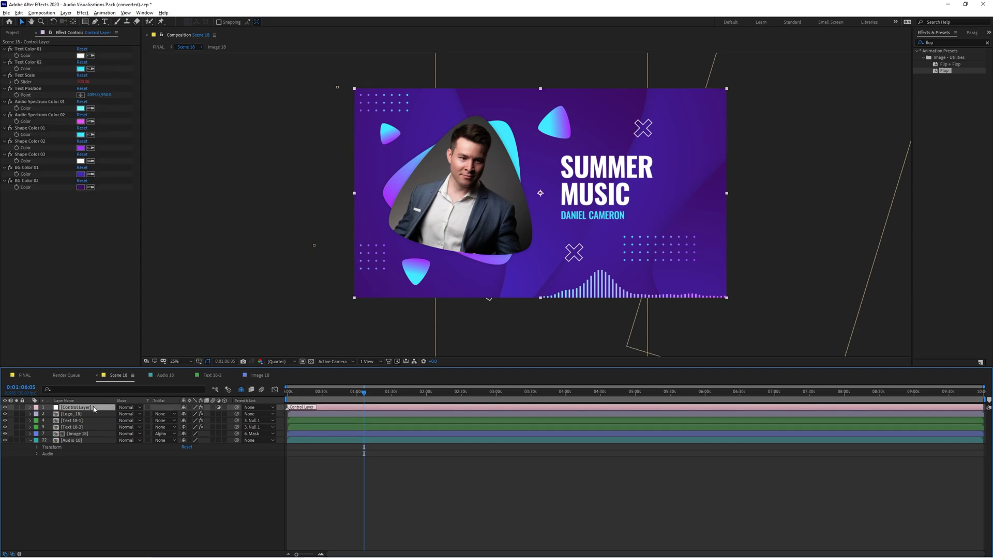
{"action": "left_click", "coordinate": [30, 408]}
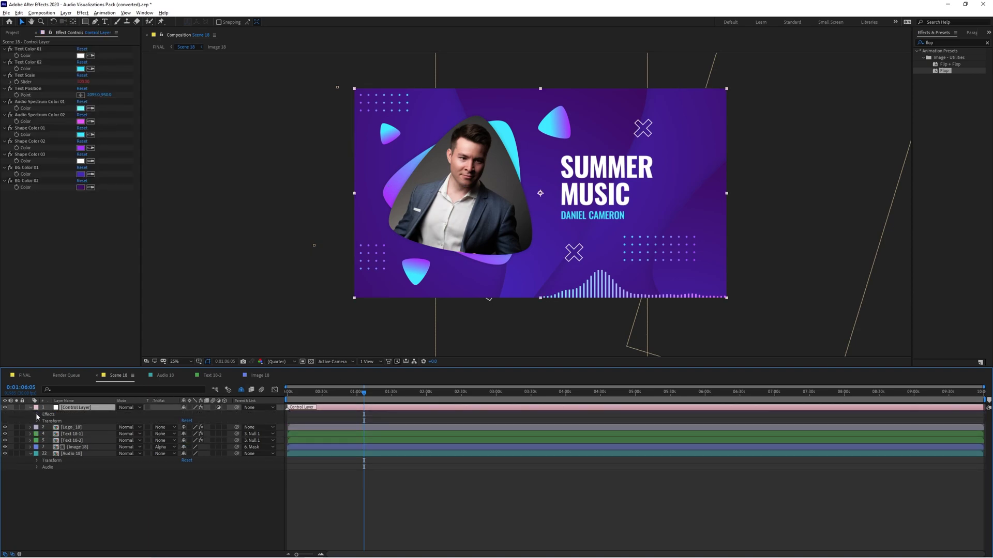
{"action": "left_click", "coordinate": [36, 414]}
{"action": "left_click", "coordinate": [36, 413]}
{"action": "left_click", "coordinate": [29, 407]}
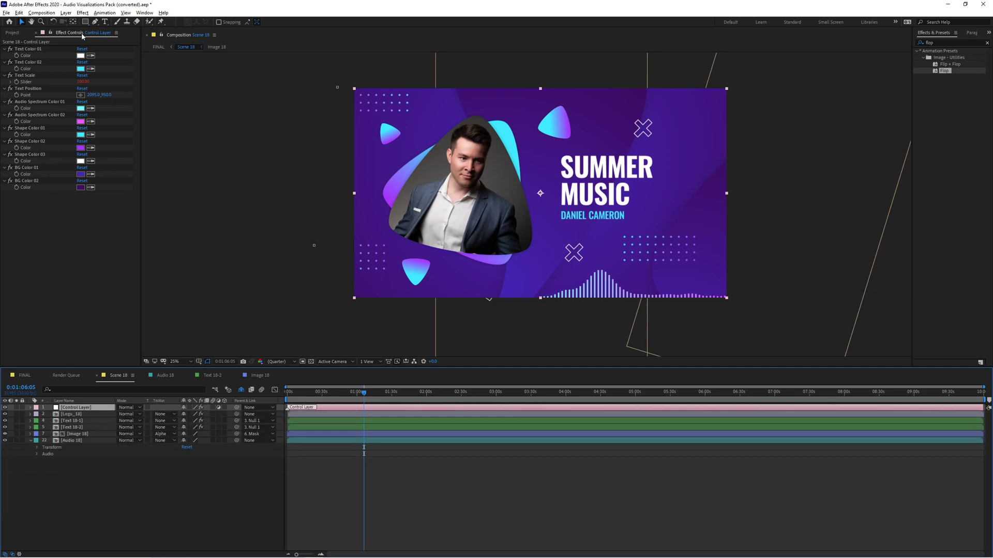
{"action": "left_click", "coordinate": [82, 35]}
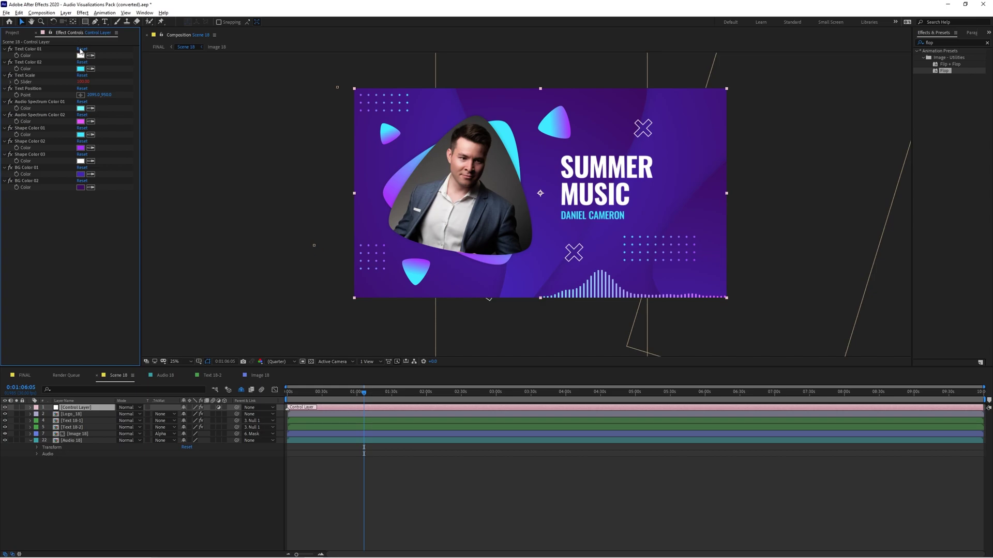
Test new Text Color 01 and BG Color 01 values, discard both, then scrub the spectrum.
{"action": "left_click", "coordinate": [81, 56]}
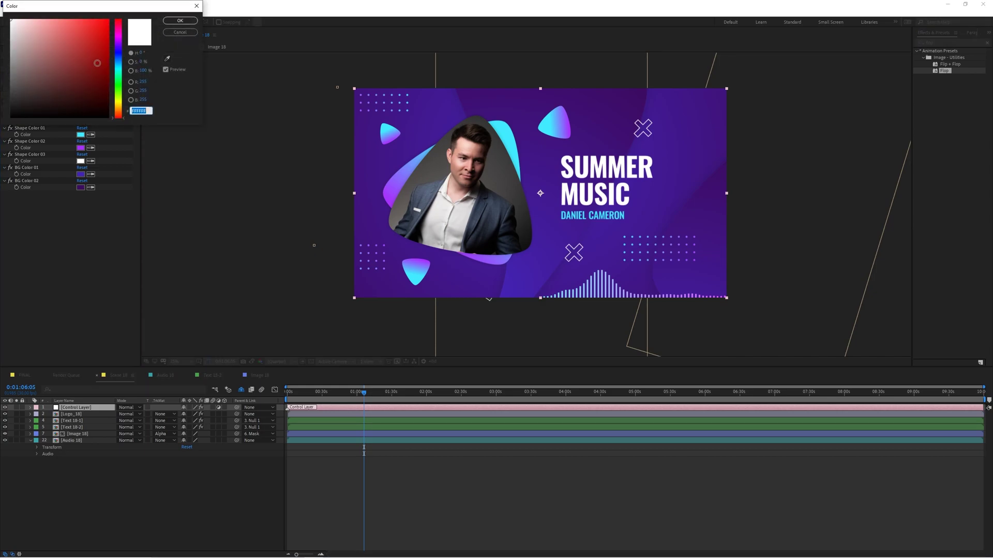
{"action": "mouse_move", "coordinate": [97, 63]}
{"action": "left_mouse_down"}
{"action": "mouse_move", "coordinate": [62, 34]}
{"action": "mouse_move", "coordinate": [62, 101]}
{"action": "mouse_move", "coordinate": [88, 31]}
{"action": "mouse_move", "coordinate": [30, 22]}
{"action": "left_mouse_up"}
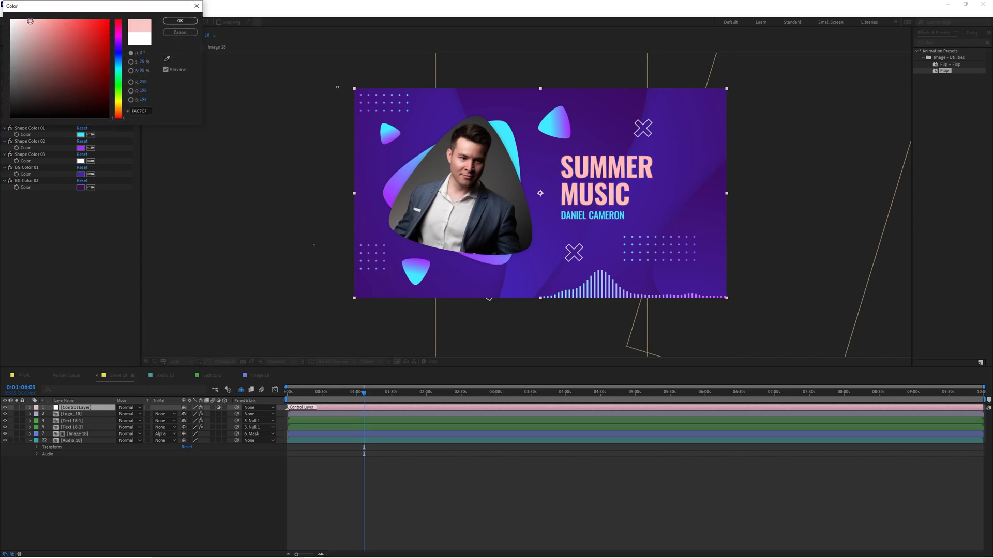
{"action": "left_click", "coordinate": [180, 33]}
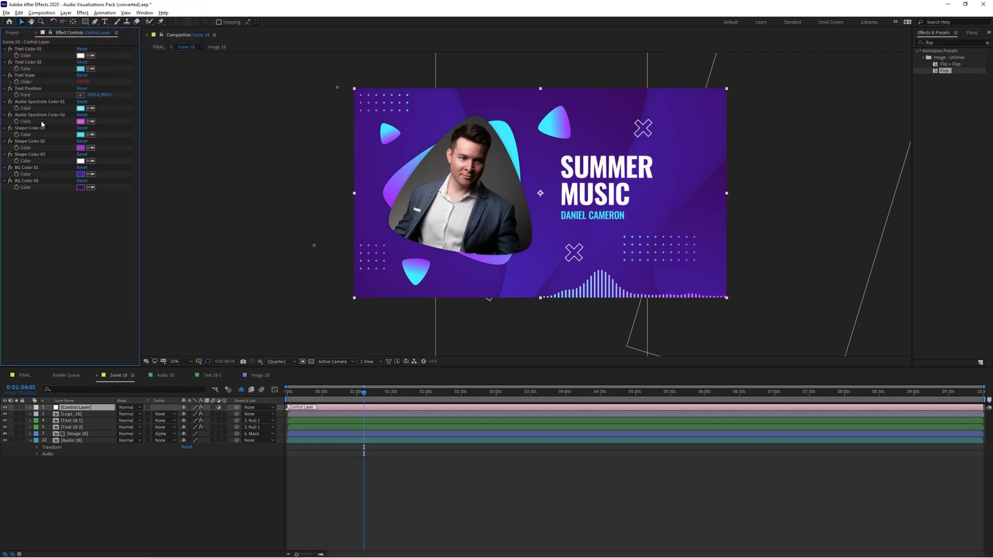
{"action": "left_click", "coordinate": [81, 174]}
{"action": "left_click_drag", "start_coordinate": [119, 50], "coordinate": [113, 121]}
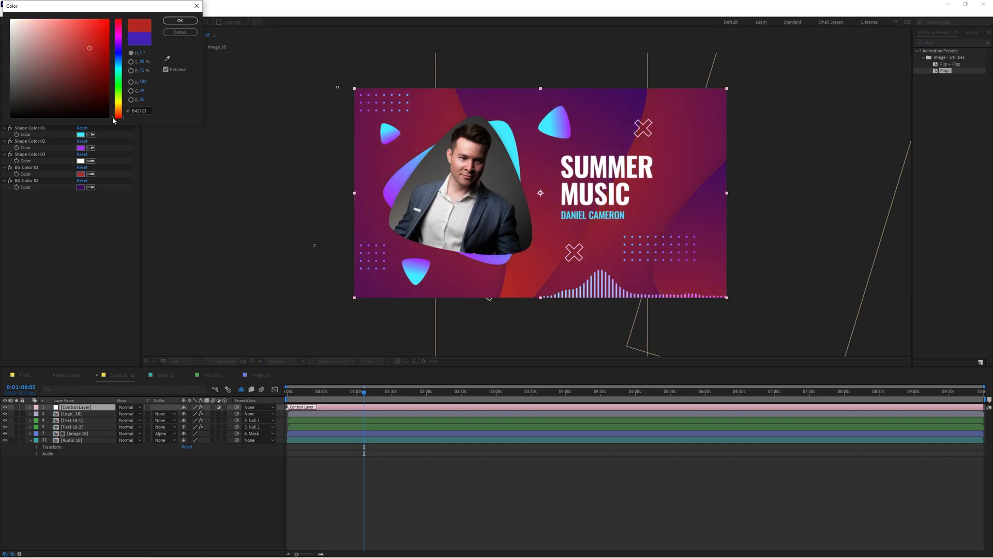
{"action": "left_click", "coordinate": [180, 33]}
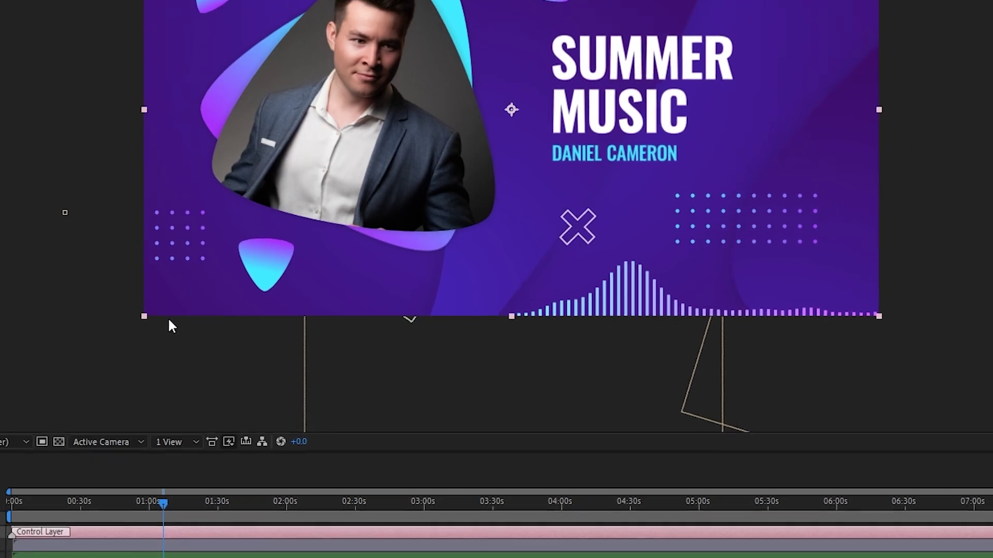
{"action": "left_click", "coordinate": [85, 528]}
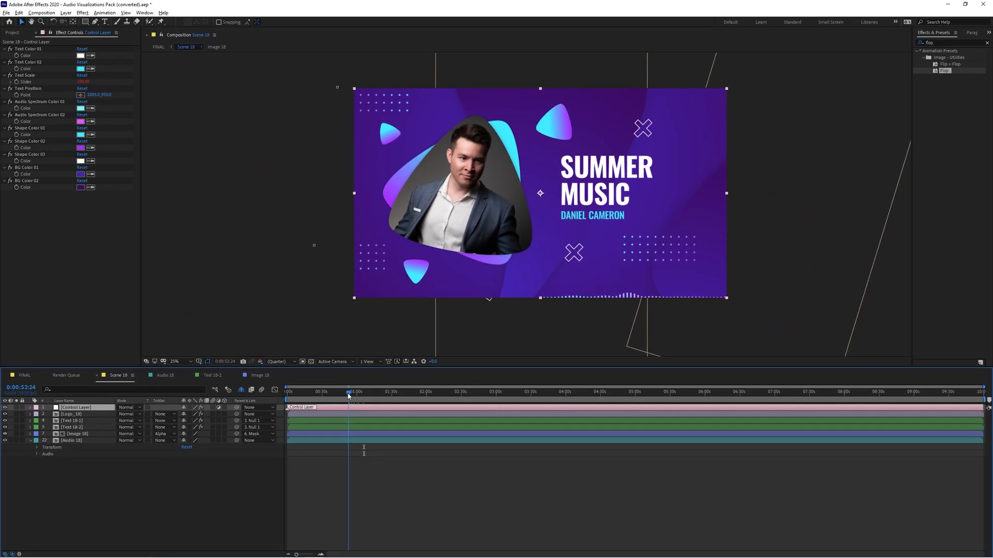
{"action": "mouse_move", "coordinate": [348, 396]}
{"action": "left_mouse_down"}
{"action": "mouse_move", "coordinate": [335, 393]}
{"action": "mouse_move", "coordinate": [443, 388]}
{"action": "mouse_move", "coordinate": [344, 387]}
{"action": "left_mouse_up"}
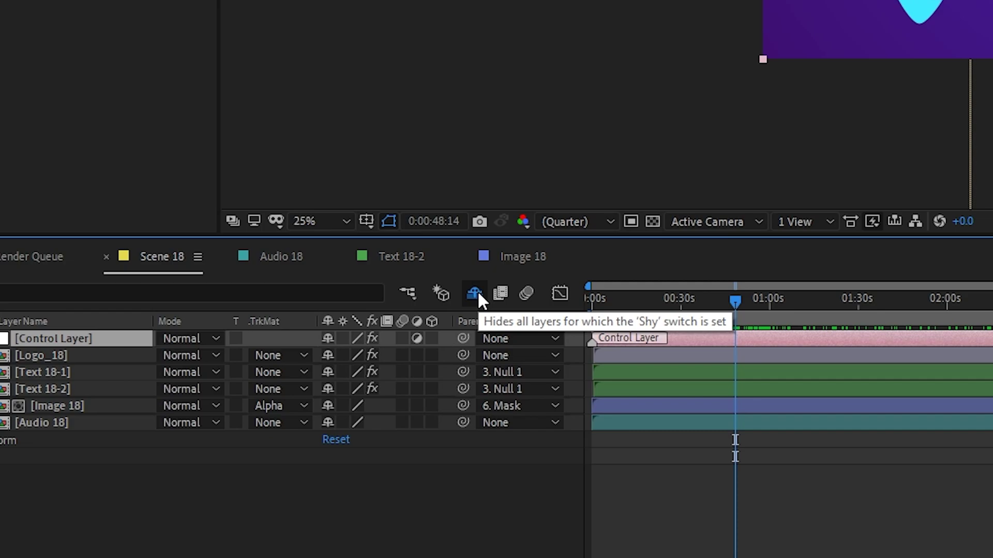
Toggle the shy layers hidden and shown, ending with all layers visible.
{"action": "left_click", "coordinate": [476, 293]}
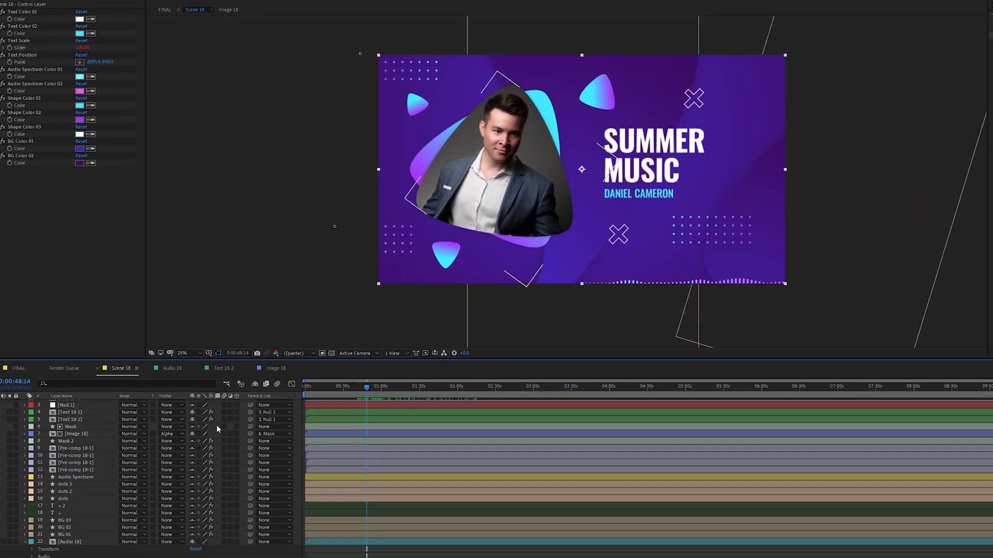
{"action": "scroll", "coordinate": [182, 486], "scroll_direction": "down", "scroll_amount": 1}
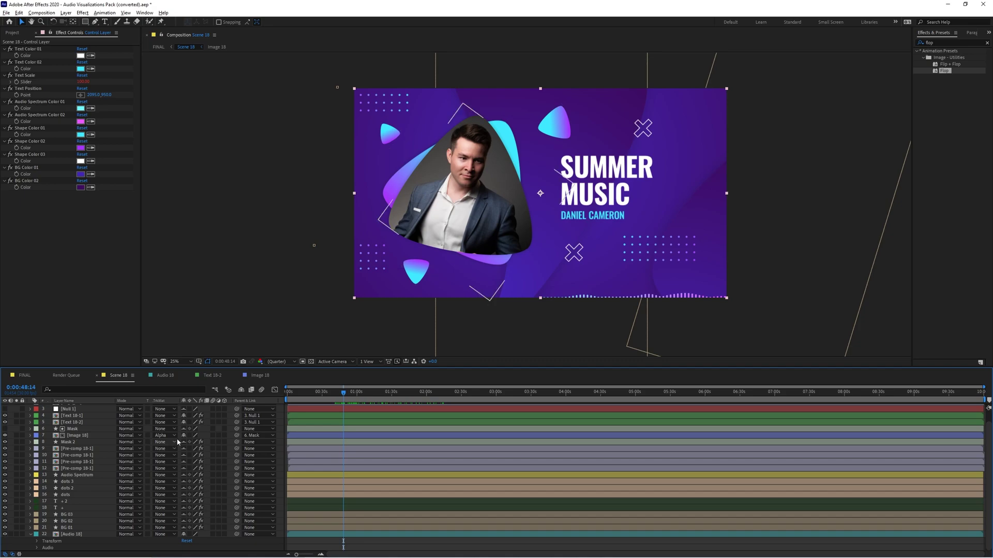
{"action": "left_click", "coordinate": [241, 390]}
{"action": "left_click", "coordinate": [241, 391]}
{"action": "left_click", "coordinate": [241, 390]}
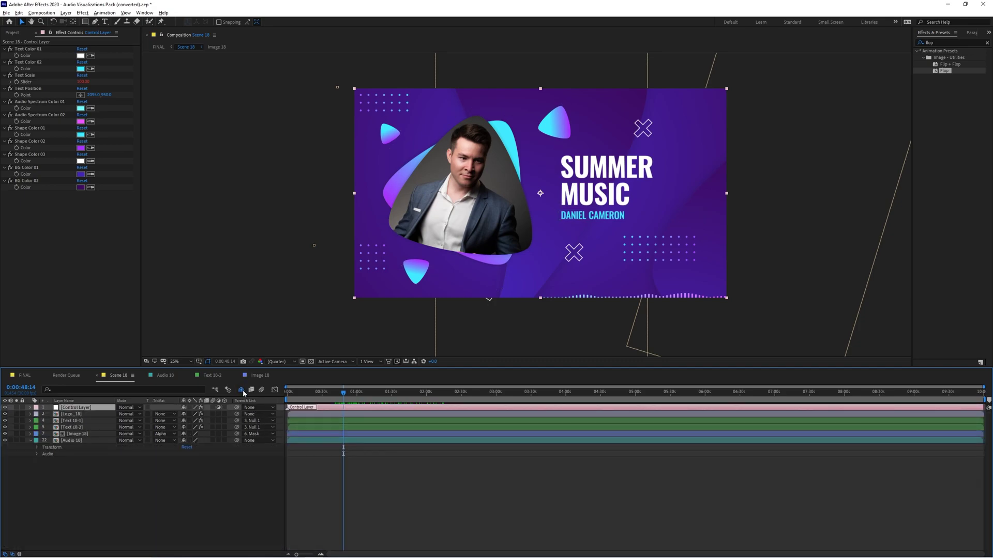
{"action": "left_click", "coordinate": [241, 391]}
{"action": "scroll", "coordinate": [112, 447], "scroll_direction": "down", "scroll_amount": 1}
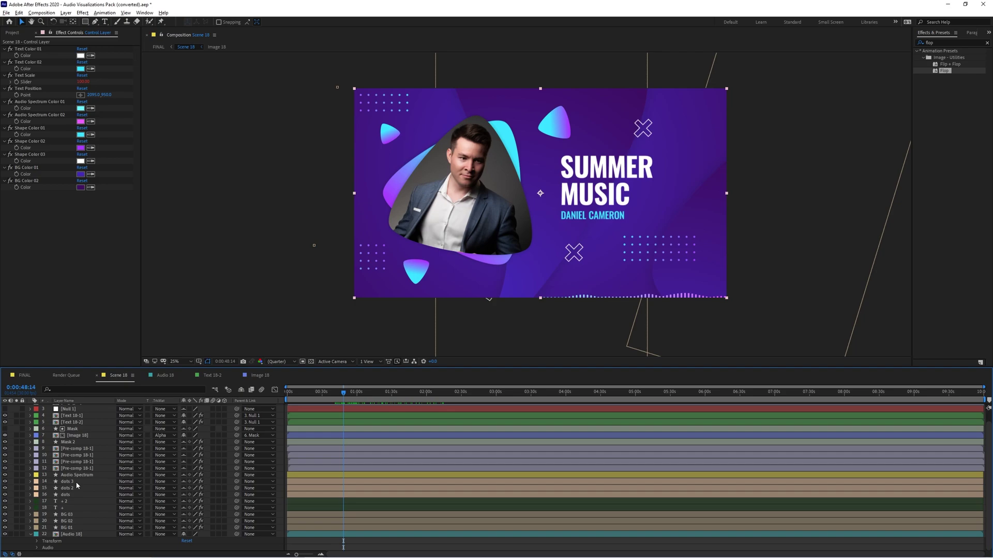
Check the BG 01 layer's visibility, then select the Audio Spectrum layer.
{"action": "left_click", "coordinate": [68, 528]}
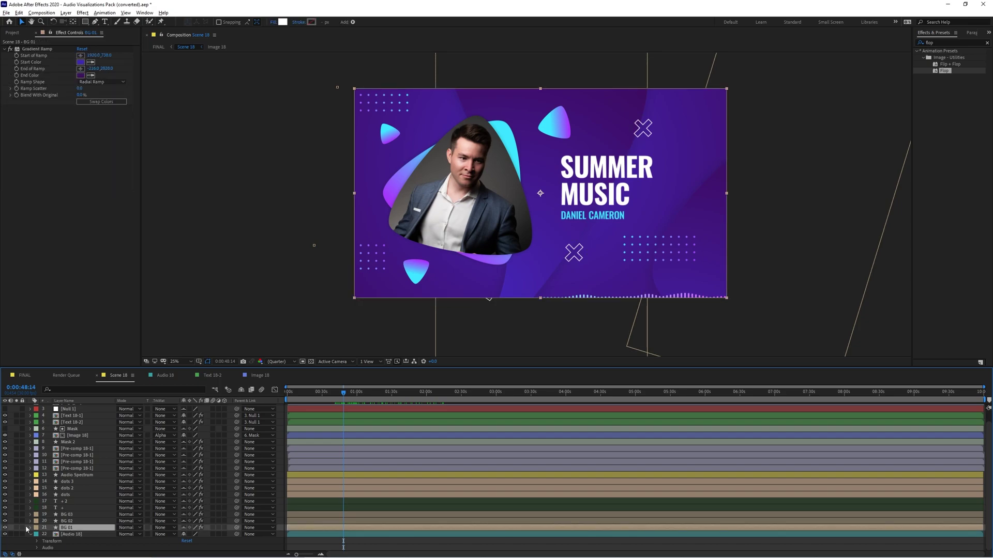
{"action": "left_click", "coordinate": [4, 528]}
{"action": "left_click", "coordinate": [4, 528]}
{"action": "left_click", "coordinate": [73, 476]}
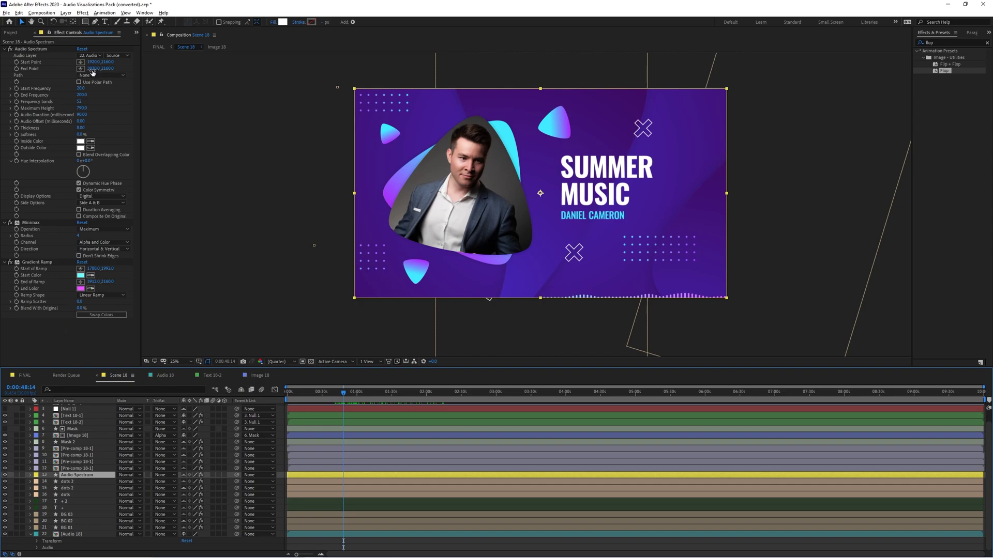
Move the spectrum's start point left to widen it and preview playback.
{"action": "left_click_drag", "start_coordinate": [93, 62], "coordinate": [51, 74]}
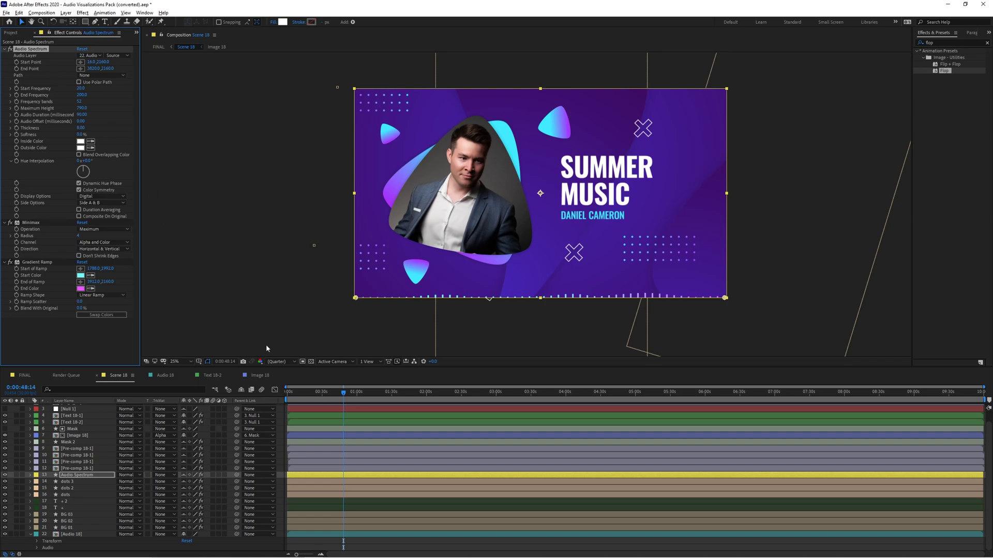
{"action": "left_click", "coordinate": [336, 395]}
{"action": "key", "text": "space"}
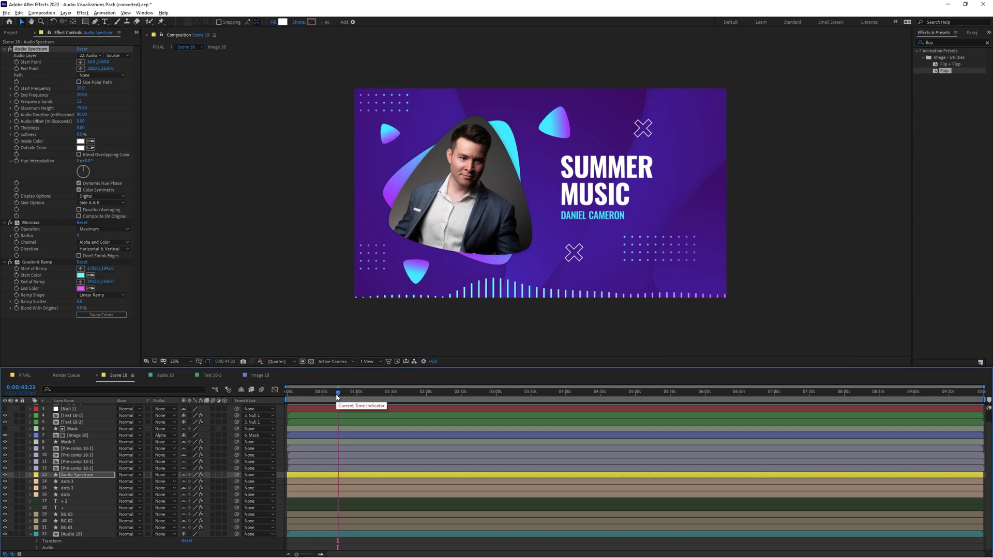
{"action": "key", "text": "space"}
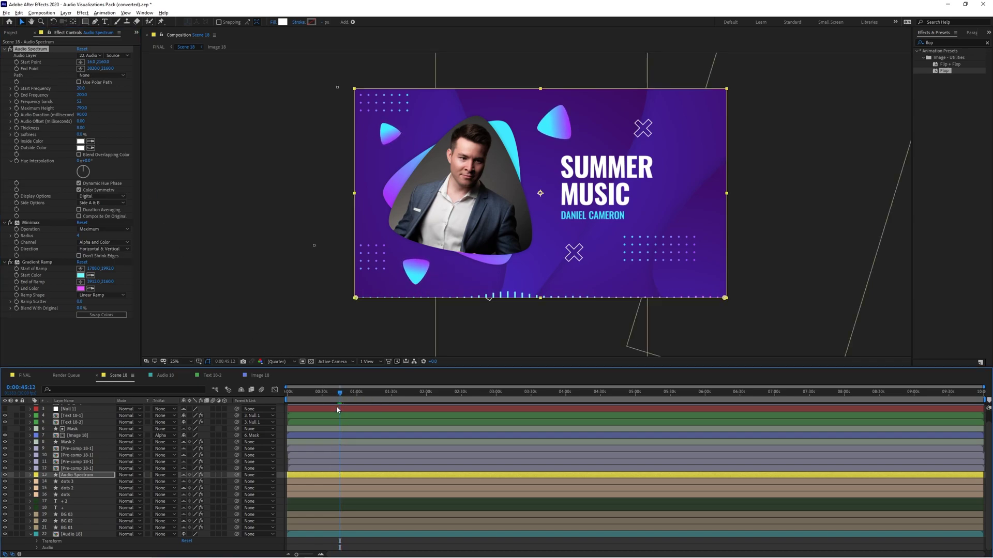
Replay the spectrum and adjust Frequency Bands up and back down toward 150.
{"action": "left_click", "coordinate": [336, 393]}
{"action": "key", "text": "space"}
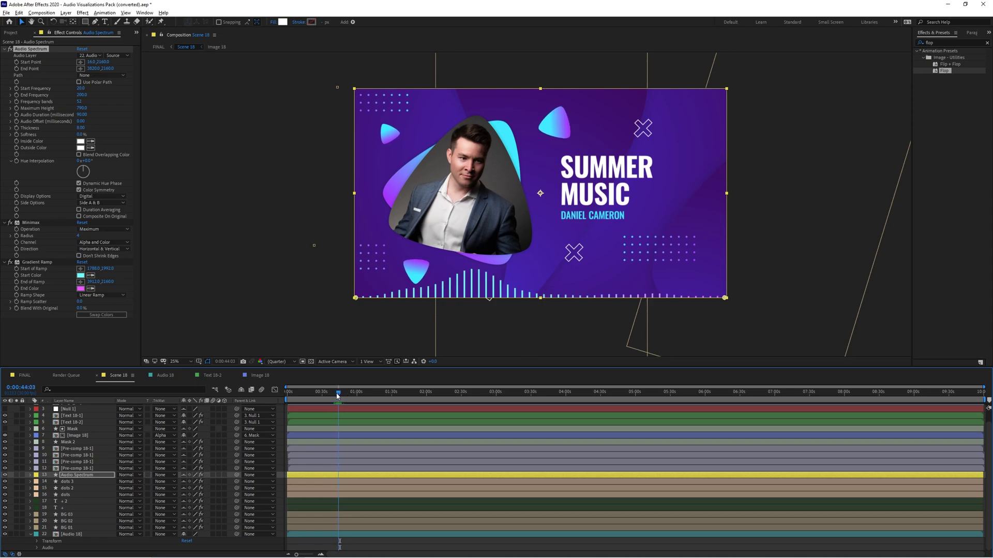
{"action": "key", "text": "space"}
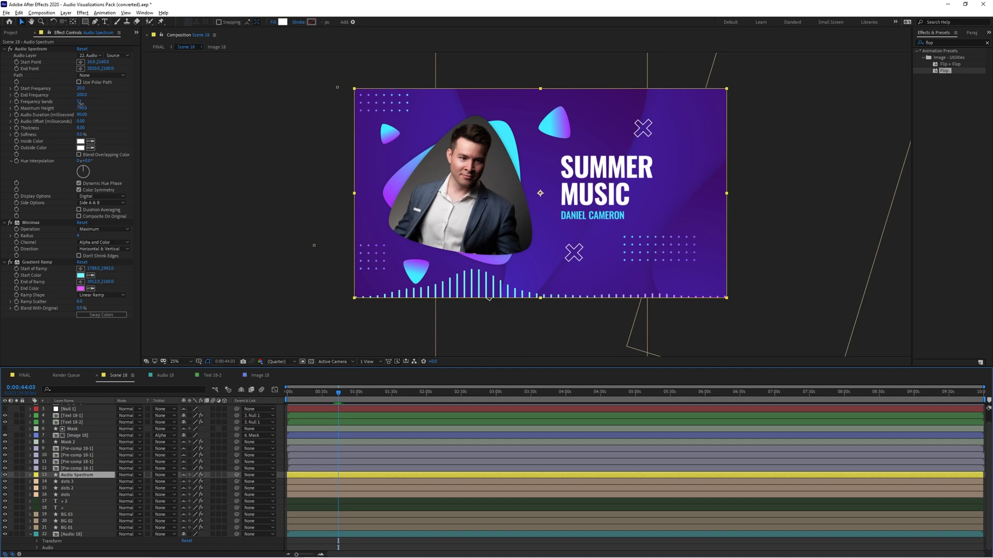
{"action": "left_click_drag", "start_coordinate": [80, 104], "coordinate": [196, 102]}
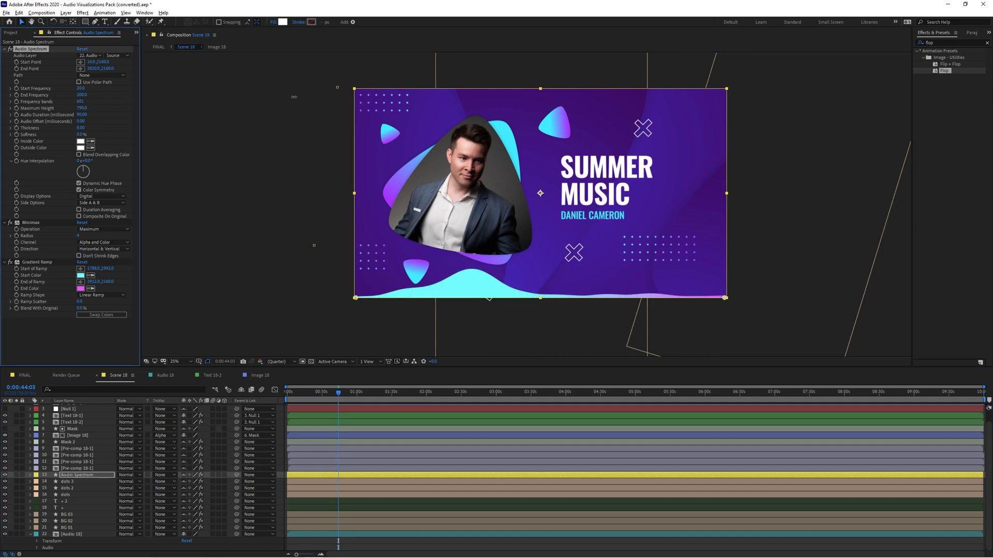
{"action": "left_click_drag", "start_coordinate": [137, 92], "coordinate": [81, 103]}
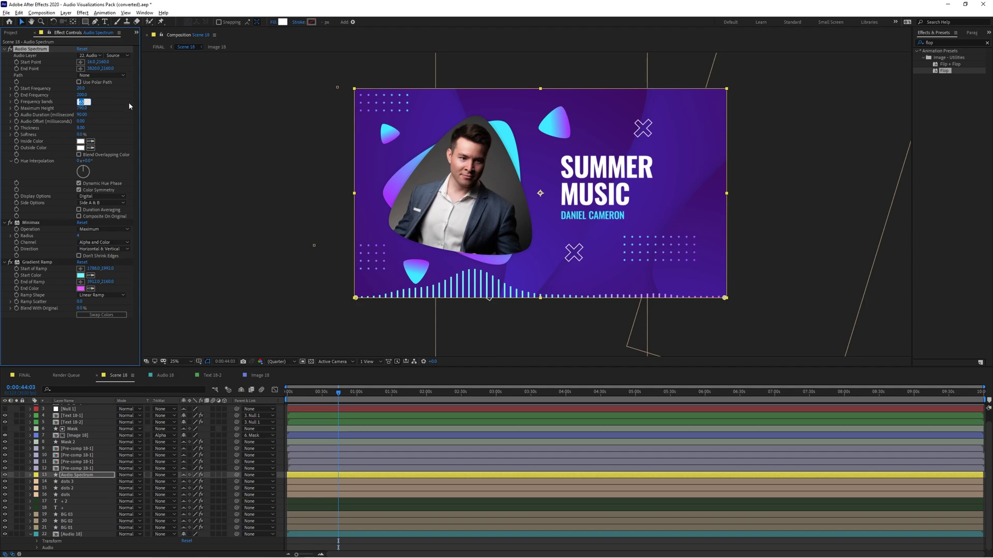
Confirm 150 bands, raise Maximum Height, and lower Start Frequency to 1.
{"action": "key", "text": "Return"}
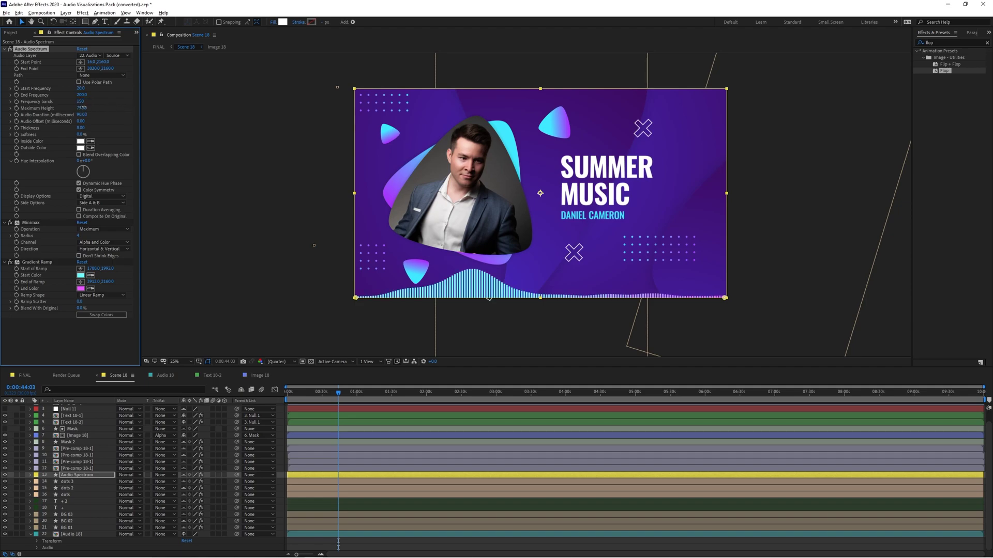
{"action": "mouse_move", "coordinate": [95, 107]}
{"action": "left_mouse_down"}
{"action": "mouse_move", "coordinate": [115, 108]}
{"action": "mouse_move", "coordinate": [90, 106]}
{"action": "left_mouse_up"}
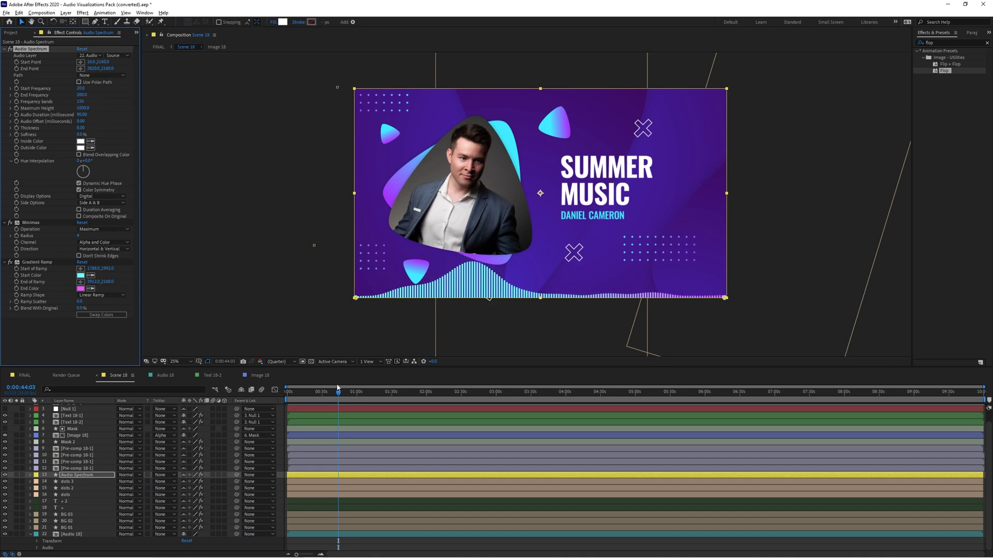
{"action": "left_click_drag", "start_coordinate": [338, 387], "coordinate": [381, 391]}
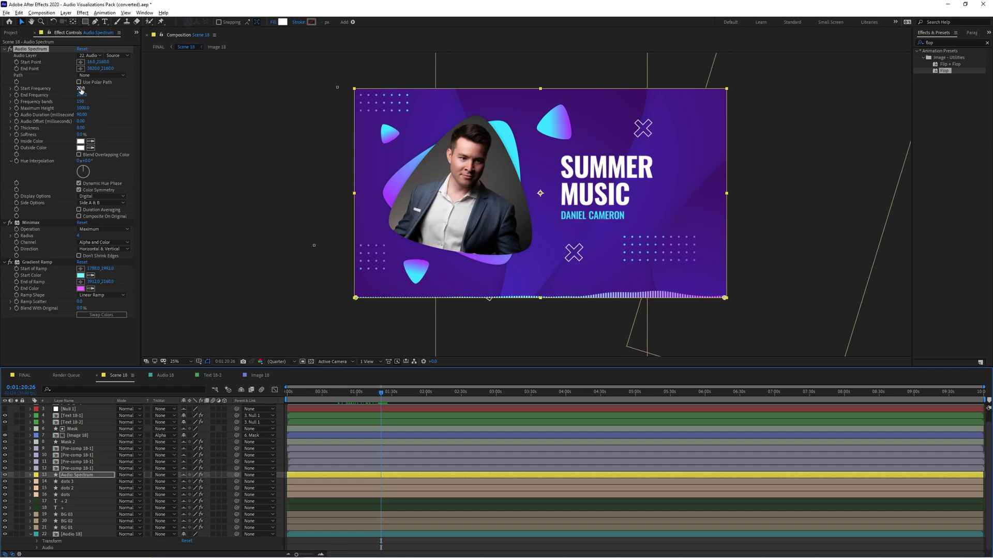
{"action": "mouse_move", "coordinate": [81, 88]}
{"action": "left_mouse_down"}
{"action": "mouse_move", "coordinate": [68, 92]}
{"action": "mouse_move", "coordinate": [91, 97]}
{"action": "left_mouse_up"}
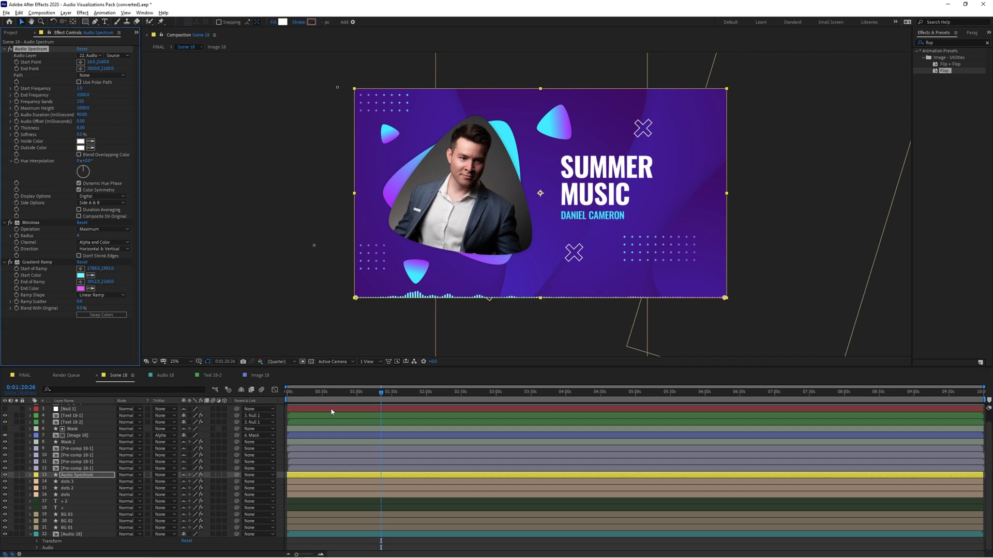
{"action": "left_click_drag", "start_coordinate": [375, 394], "coordinate": [361, 392]}
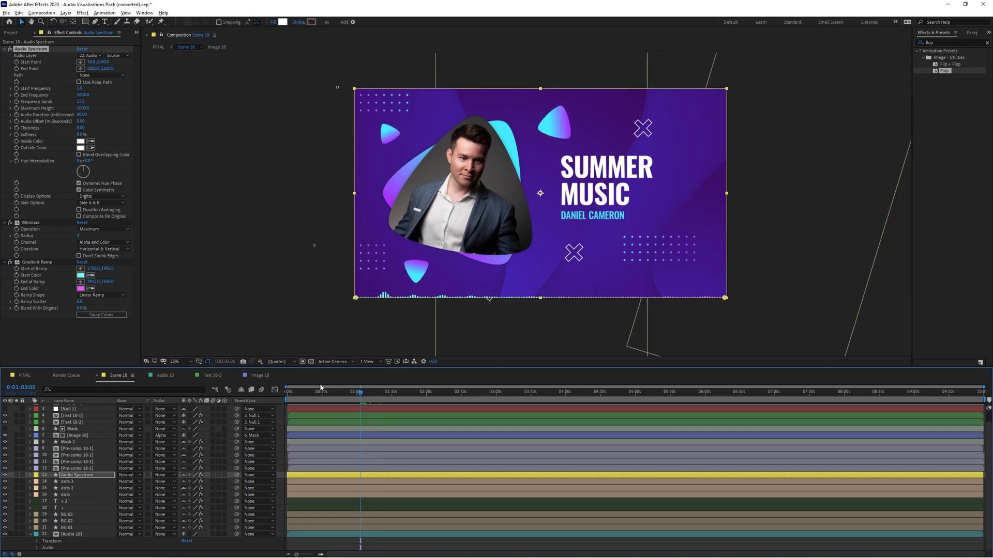
Hide Scene 18's shy layers and play a preview.
{"action": "left_click", "coordinate": [240, 390]}
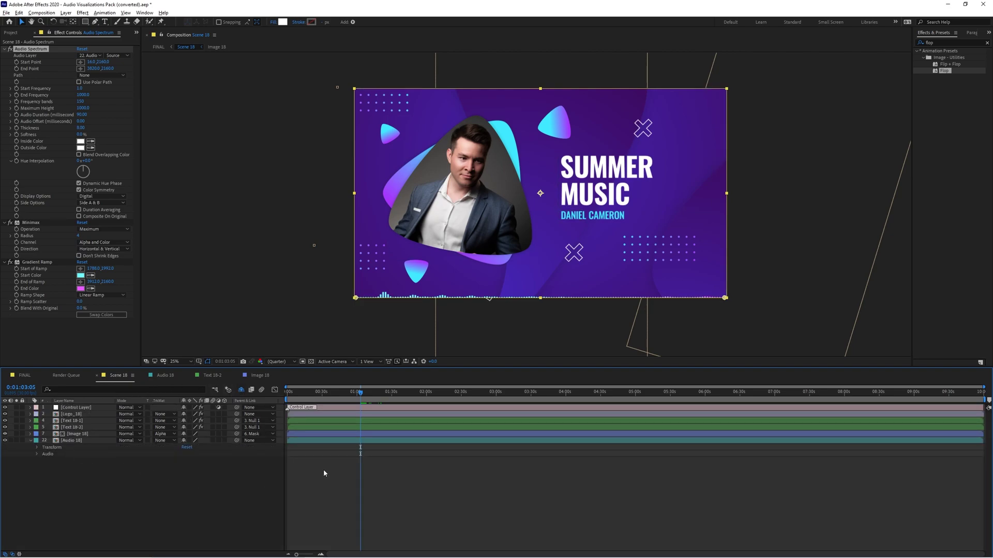
{"action": "key", "text": "space"}
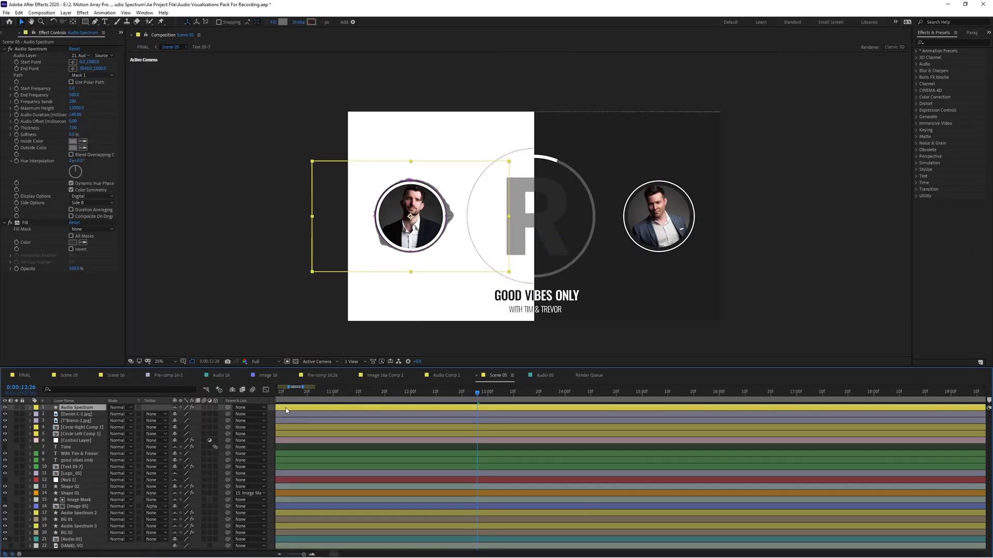
Duplicate the spectrum circle lower in frame, drive it from the voice-over, and unmute Audio 05.
{"action": "key", "text": "ctrl+d"}
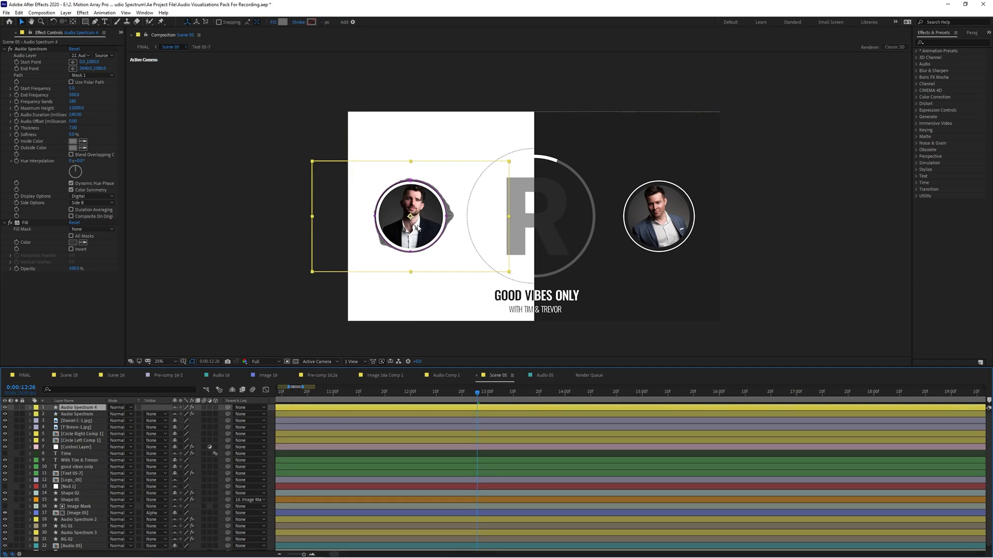
{"action": "left_click_drag", "start_coordinate": [442, 210], "coordinate": [477, 271]}
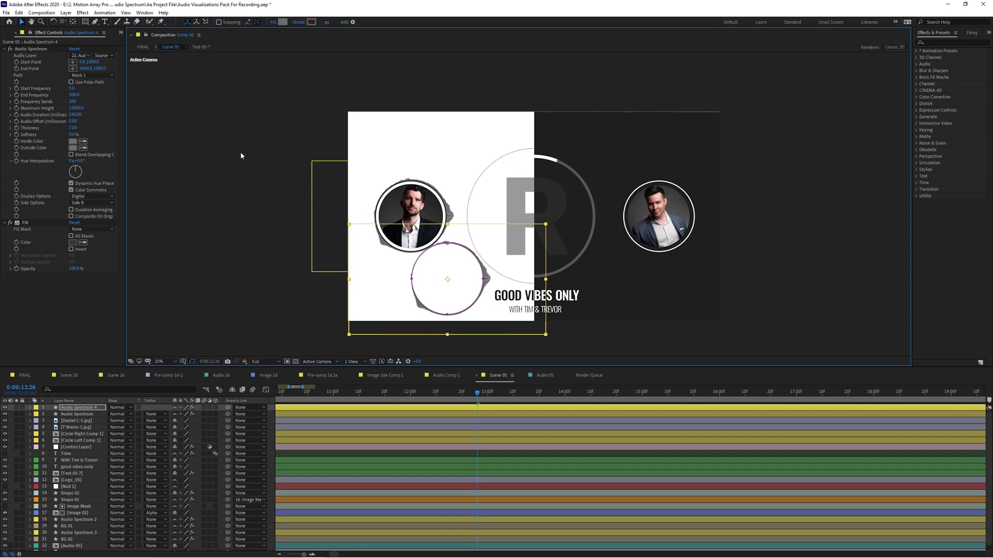
{"action": "left_click", "coordinate": [80, 56]}
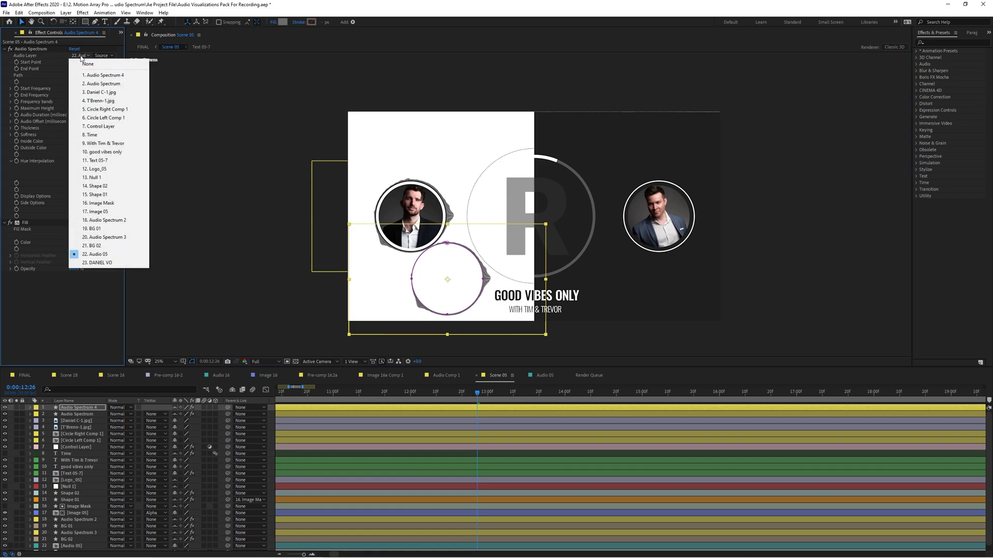
{"action": "left_click", "coordinate": [107, 264]}
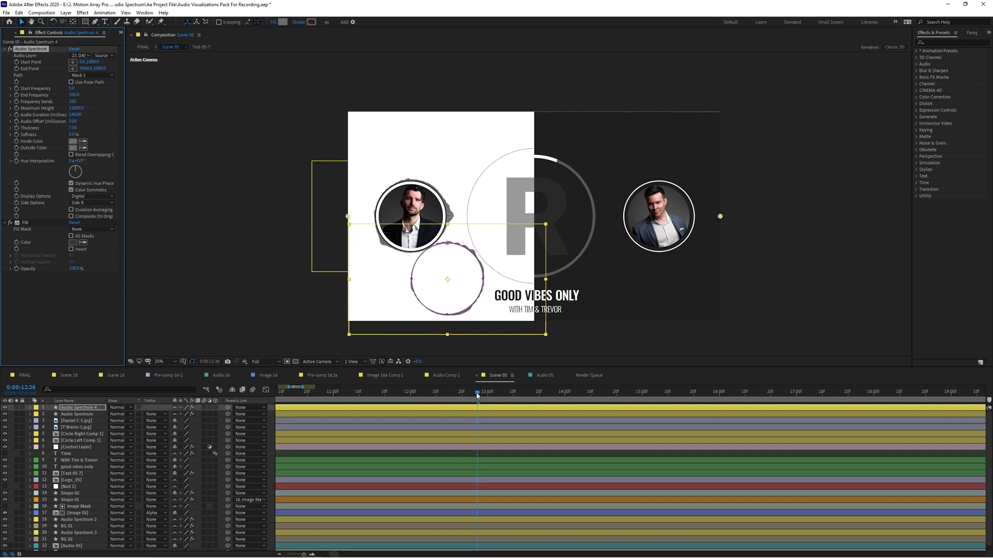
{"action": "left_click_drag", "start_coordinate": [476, 396], "coordinate": [464, 399]}
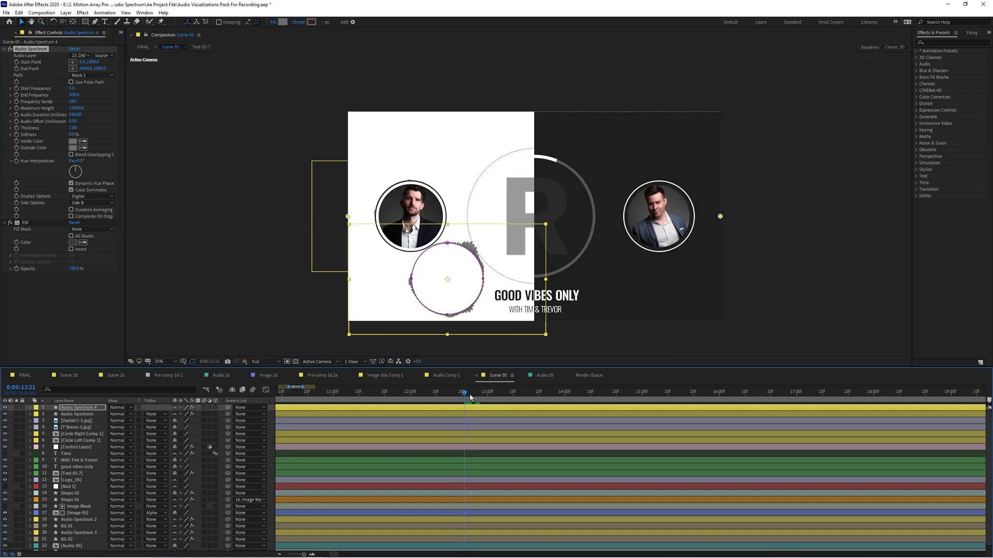
{"action": "left_click_drag", "start_coordinate": [471, 397], "coordinate": [509, 394]}
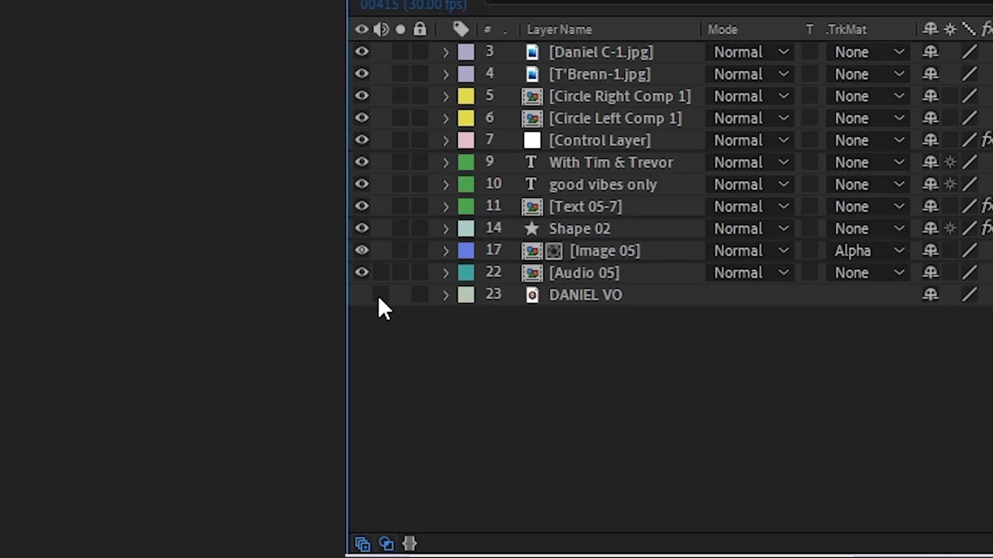
{"action": "left_click", "coordinate": [381, 273]}
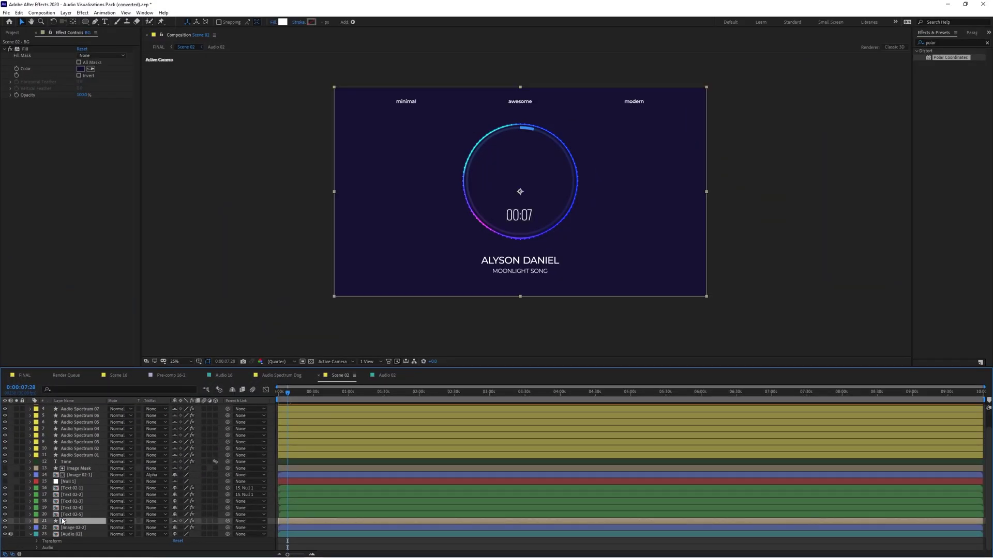
Replace the plain BG layer with the 283.mp4 B Roll clip as the background.
{"action": "key", "text": "Delete"}
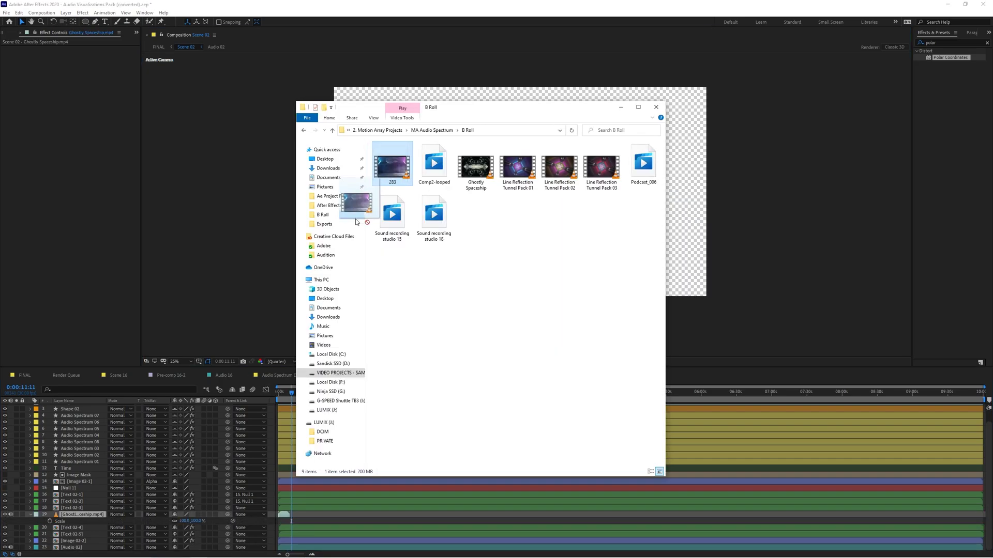
{"action": "left_click_drag", "start_coordinate": [356, 221], "coordinate": [78, 471]}
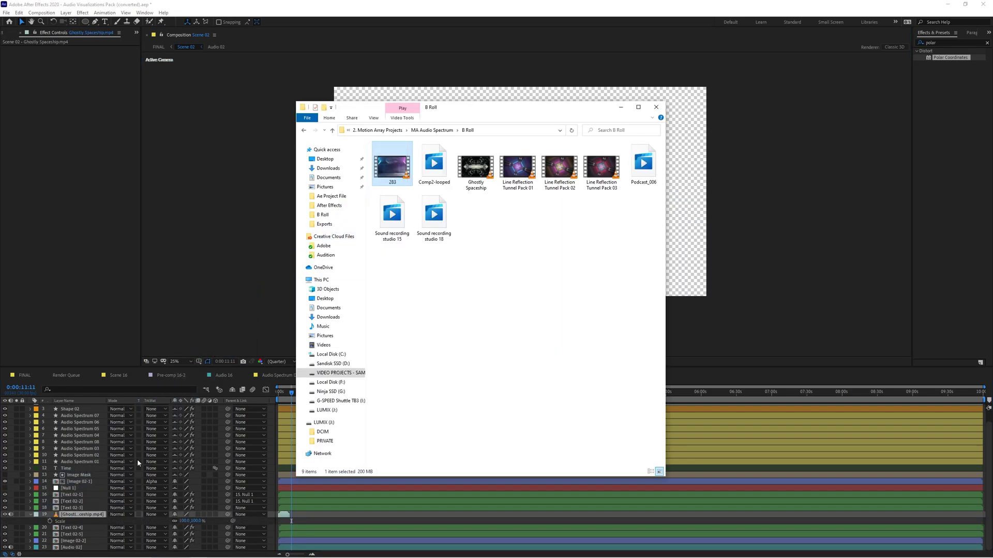
{"action": "left_click_drag", "start_coordinate": [137, 460], "coordinate": [72, 517]}
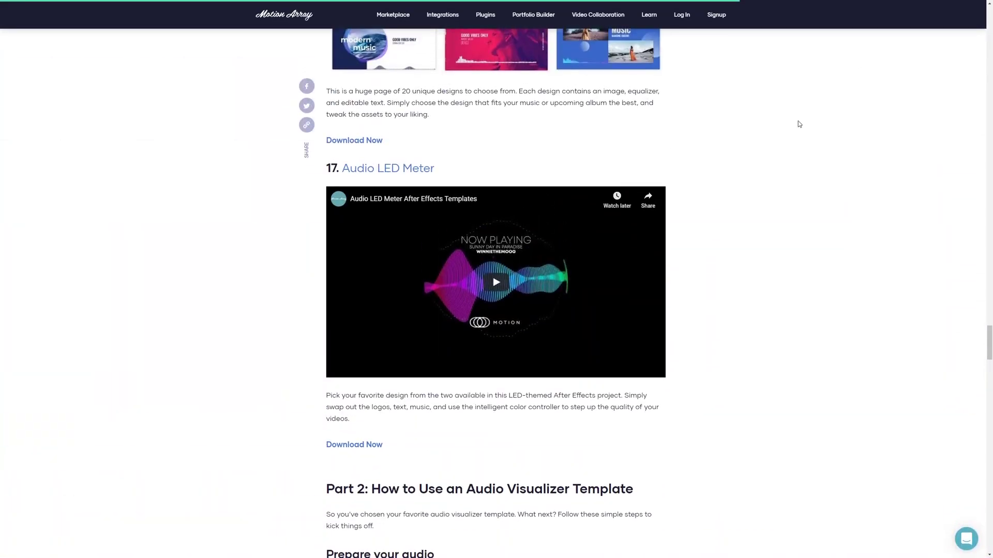
Follow the blog article's Audio LED Meter link to its template page.
{"action": "left_click", "coordinate": [419, 173]}
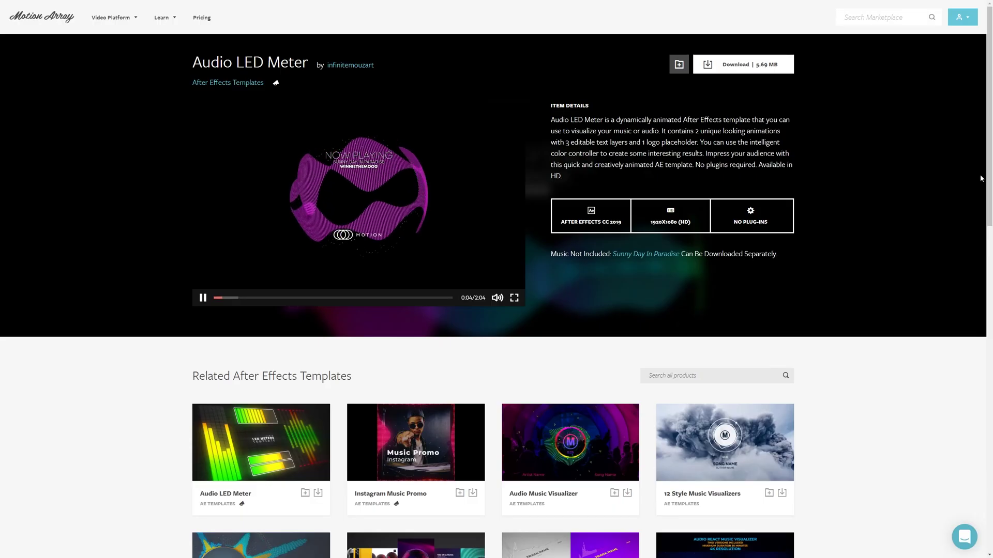